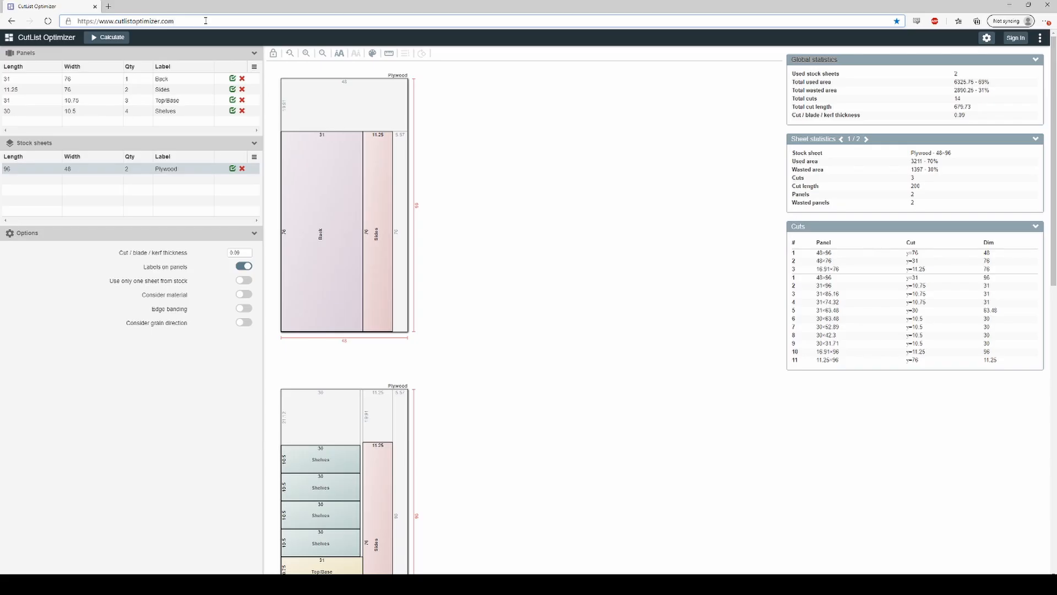
left_click_drag(205, 21, 77, 23)
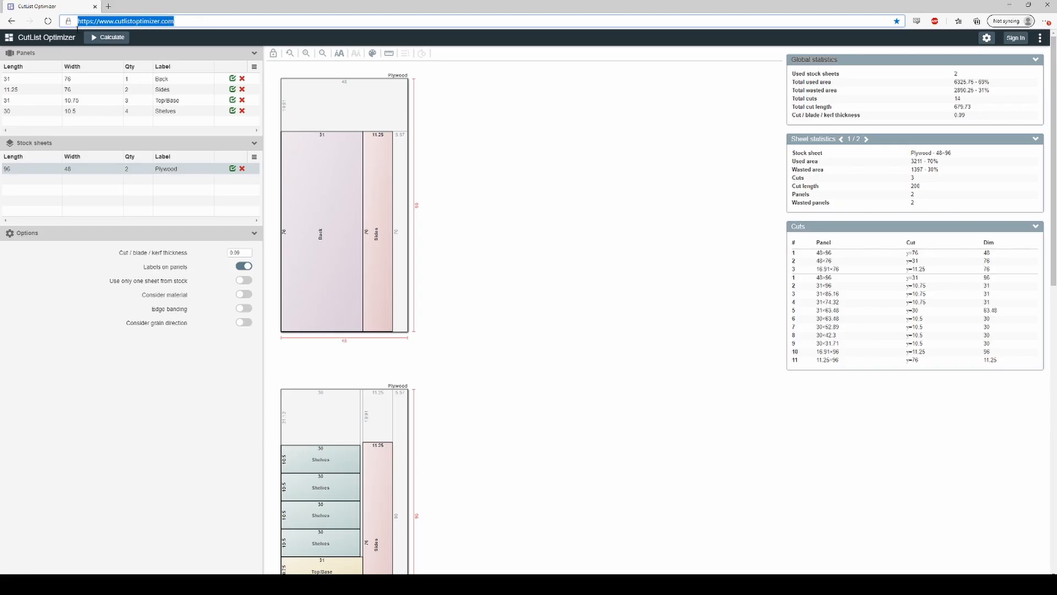
left_click(195, 21)
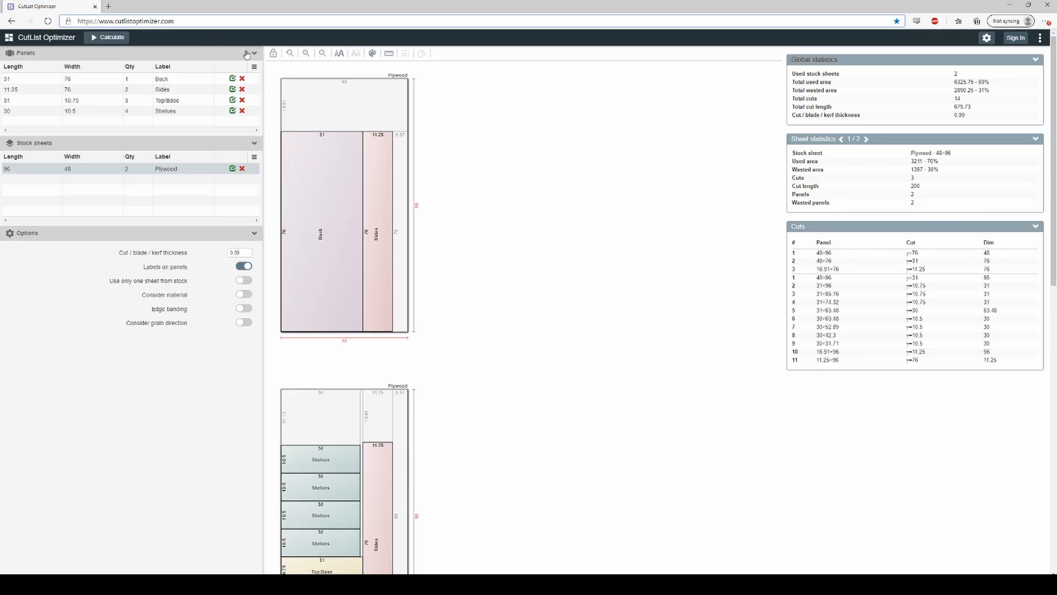
scroll(486, 308, "down", 9)
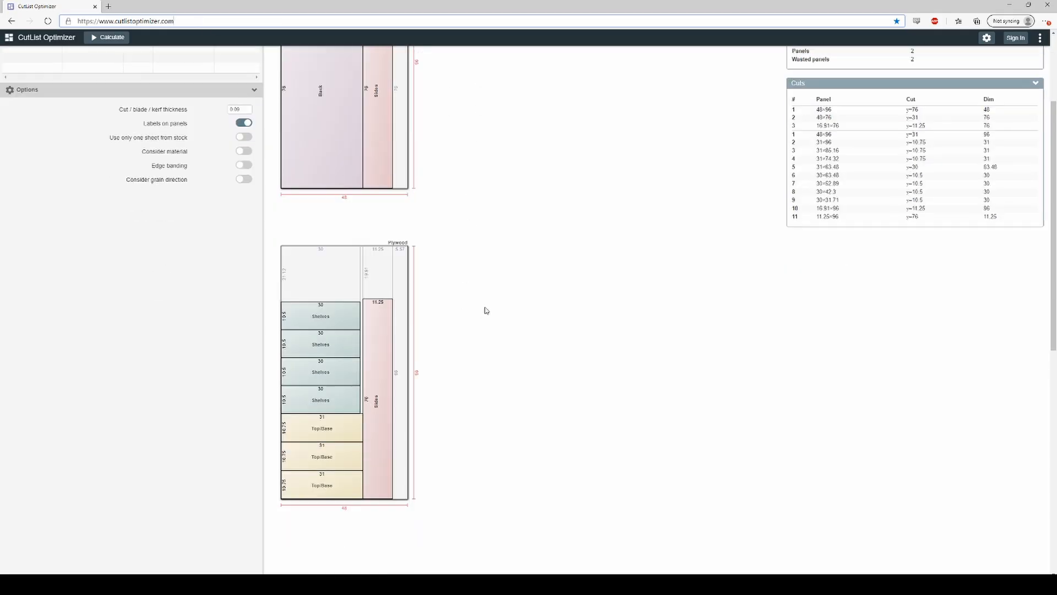
scroll(488, 308, "up", 9)
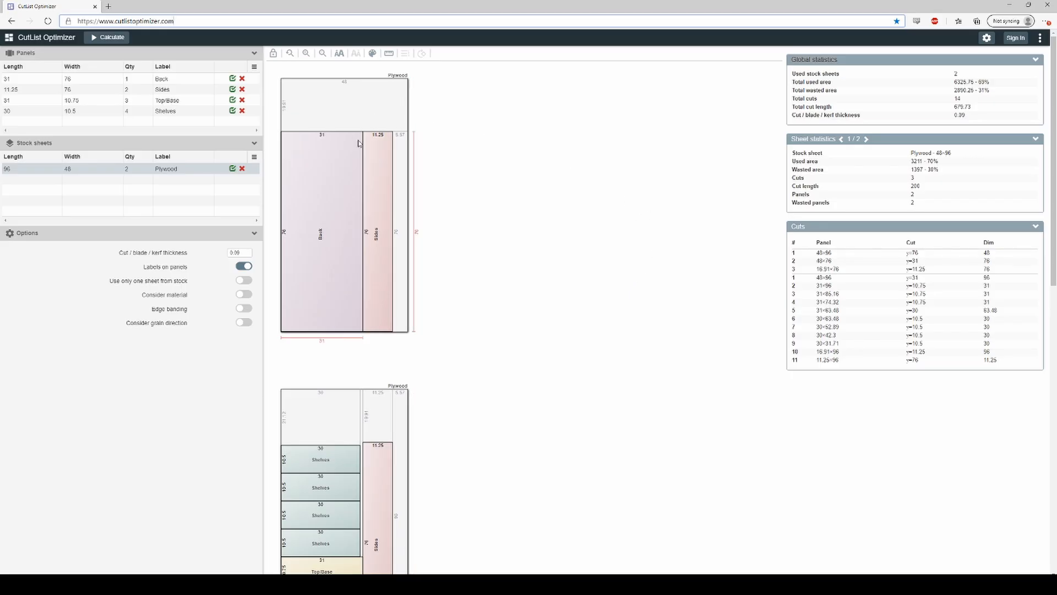
Start a new blank project, discarding the currently loaded panels and stock sheets
left_click(1040, 37)
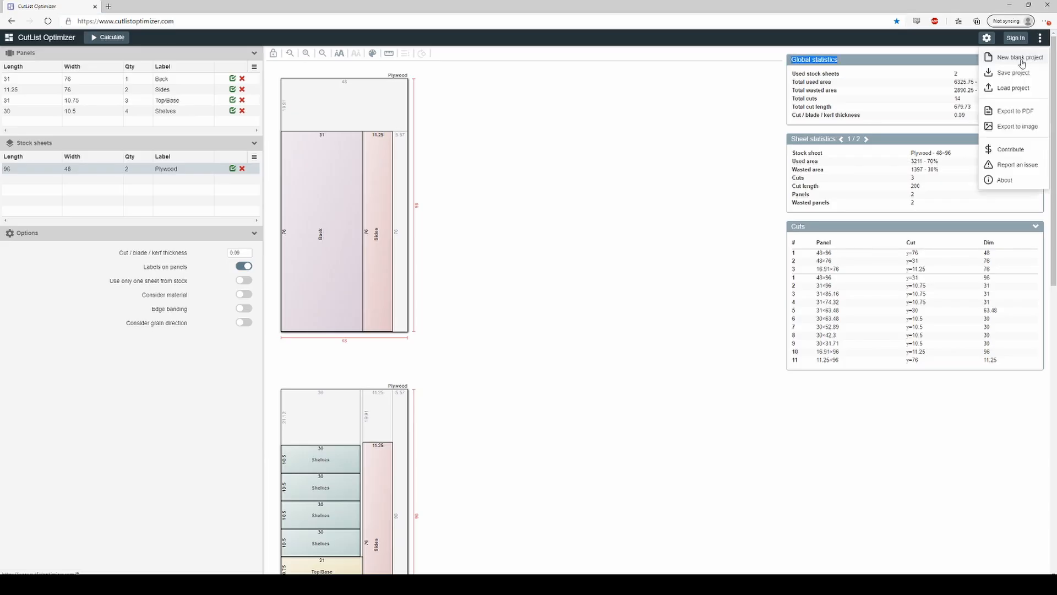
left_click(1020, 57)
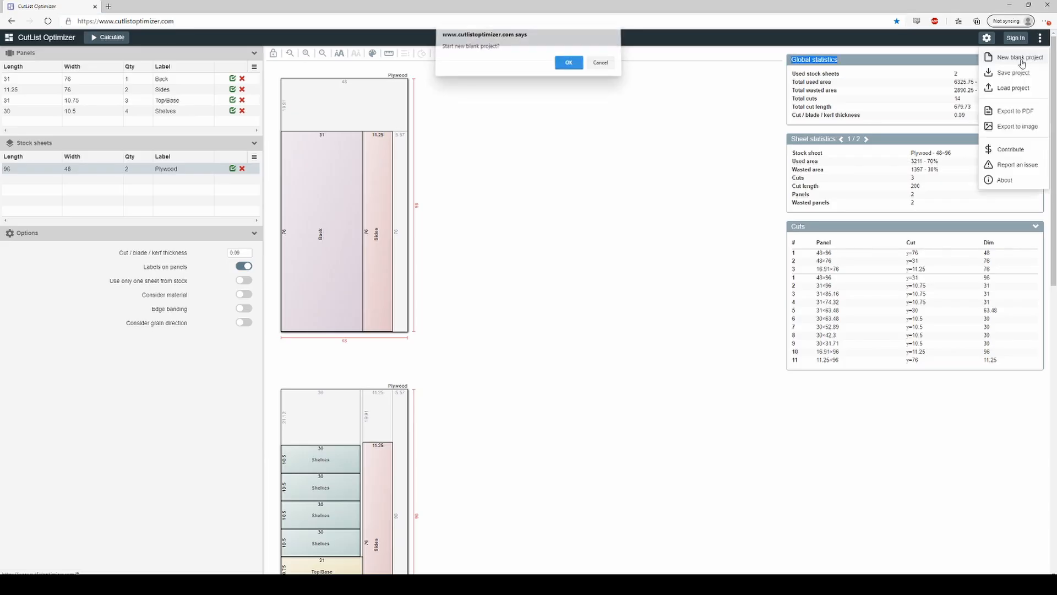
left_click(568, 66)
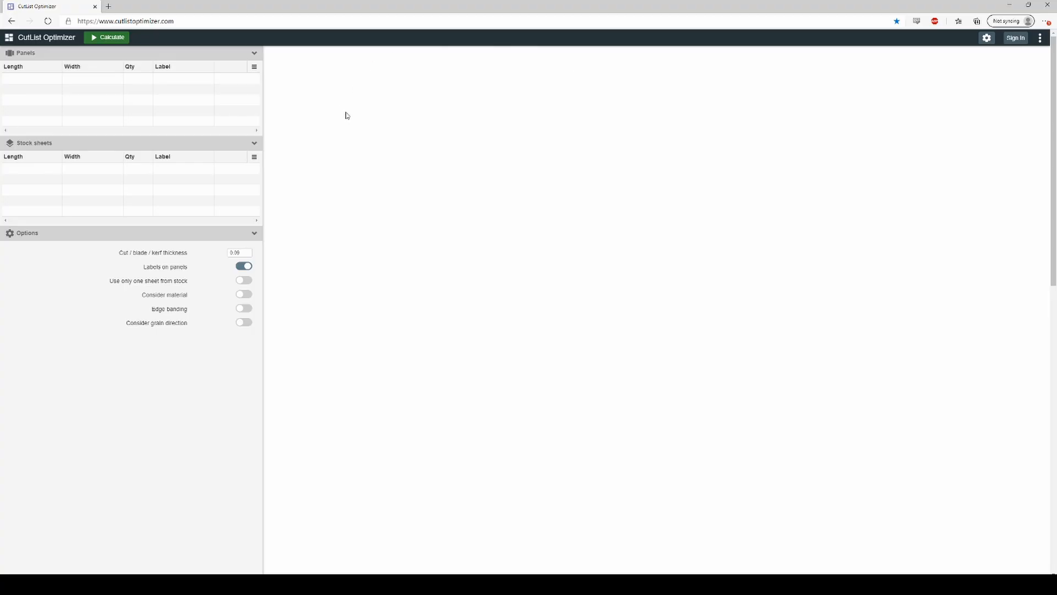
Configure the project settings with Least wasted area as optimization priority, Generic (16.5) units and 2 decimal places
left_click(986, 38)
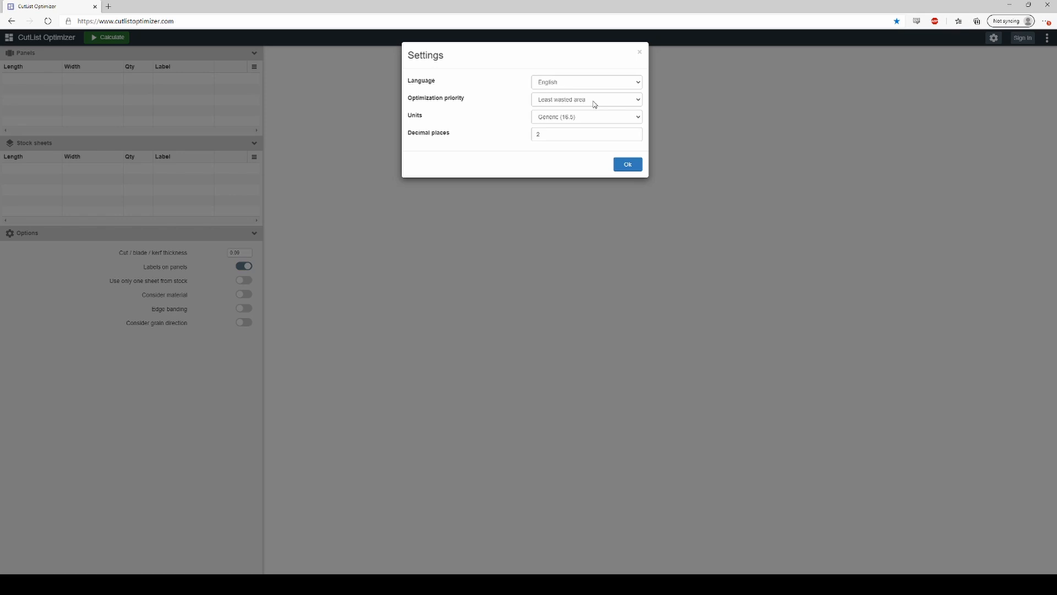
left_click(596, 103)
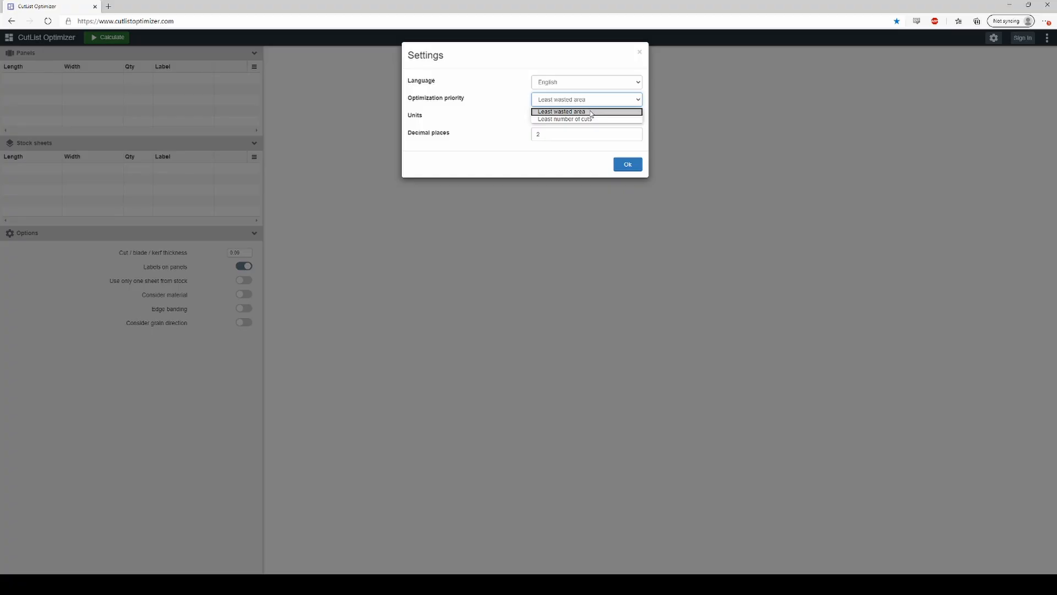
left_click(591, 112)
left_click(584, 119)
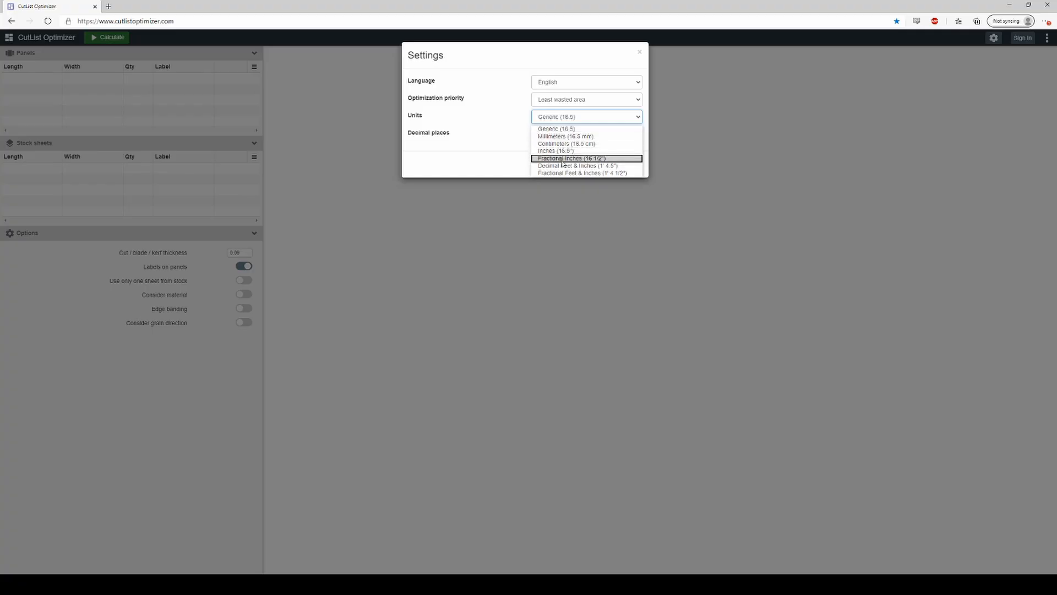
left_click(574, 129)
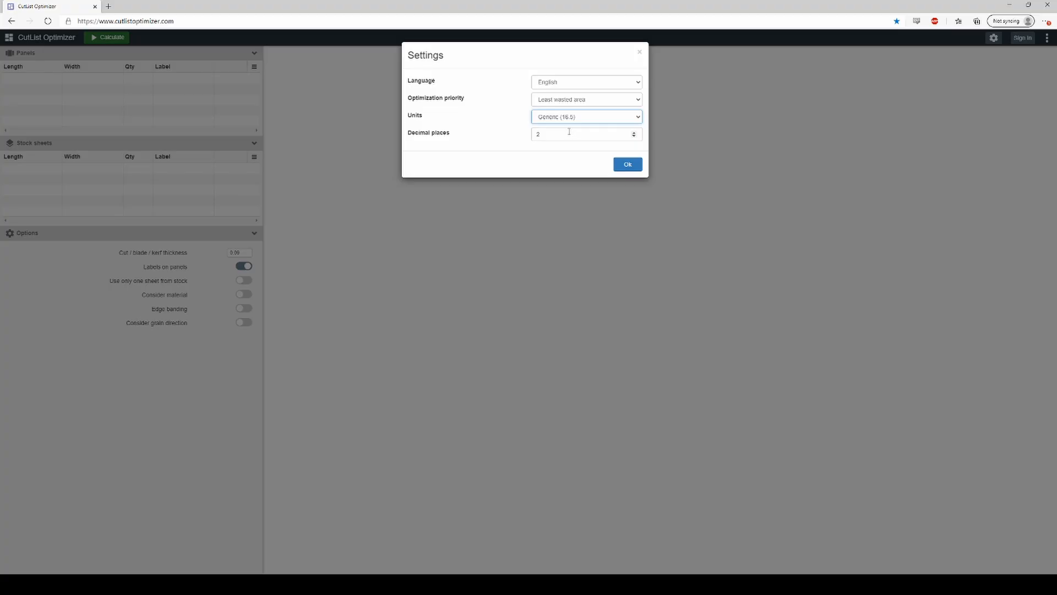
double_click(534, 136)
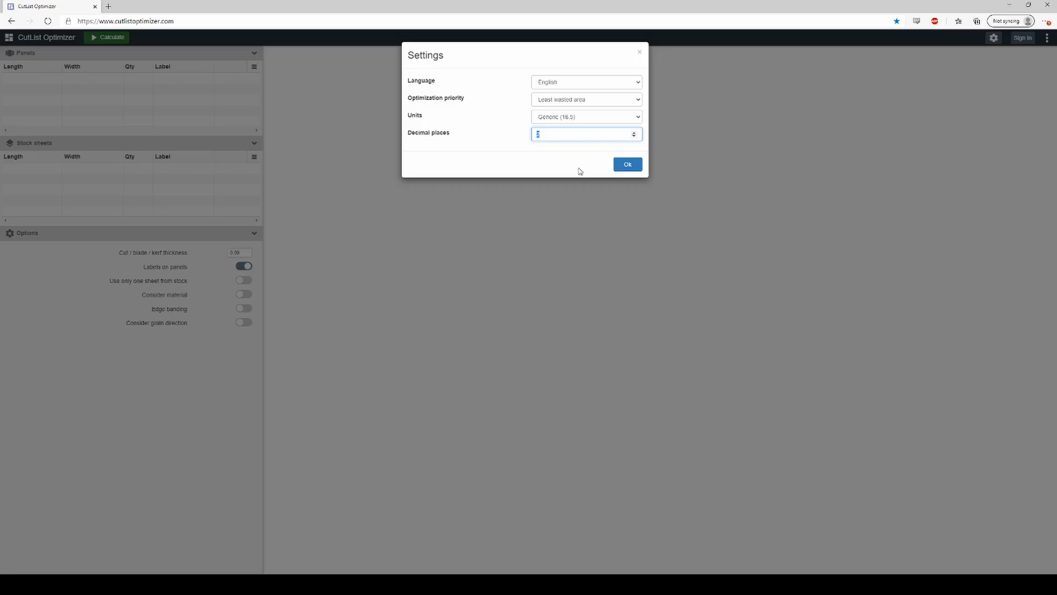
left_click(542, 151)
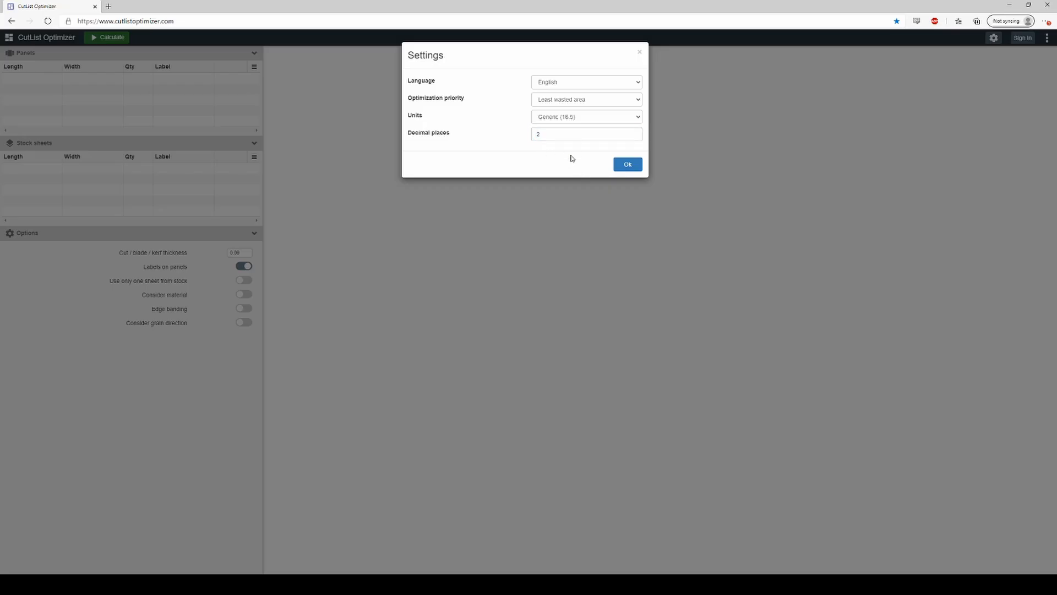
left_click(627, 165)
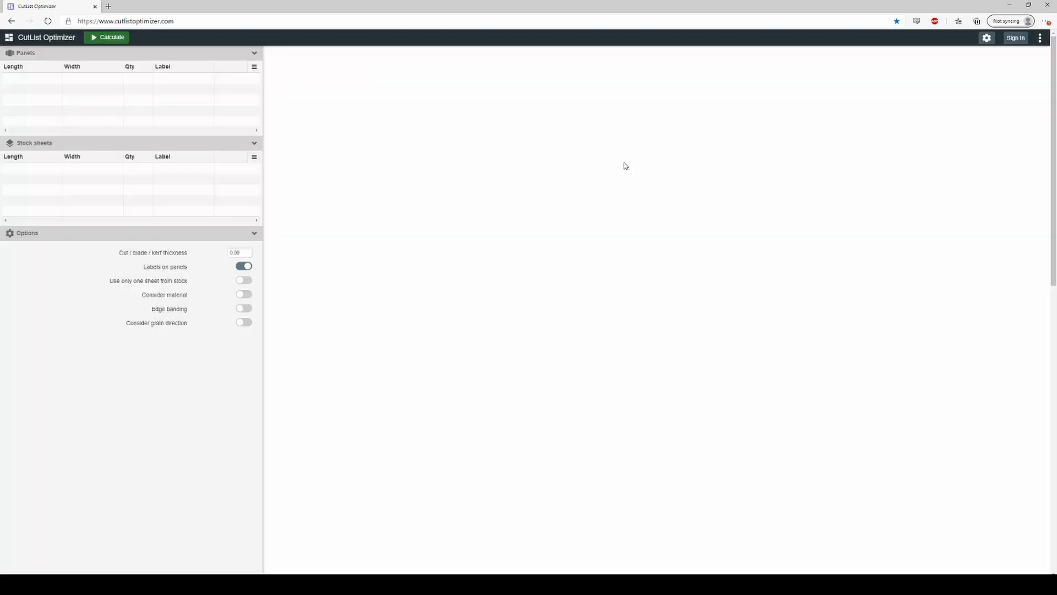
double_click(242, 254)
left_click(238, 253)
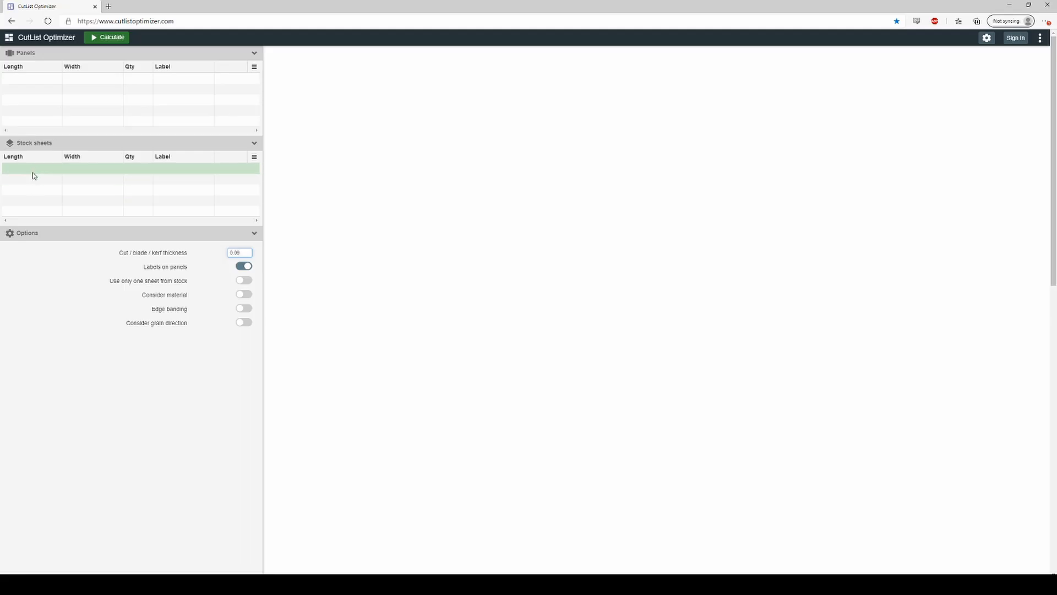
Add a panel with length 31, width 76 and quantity 1, labelled Back
left_click(31, 79)
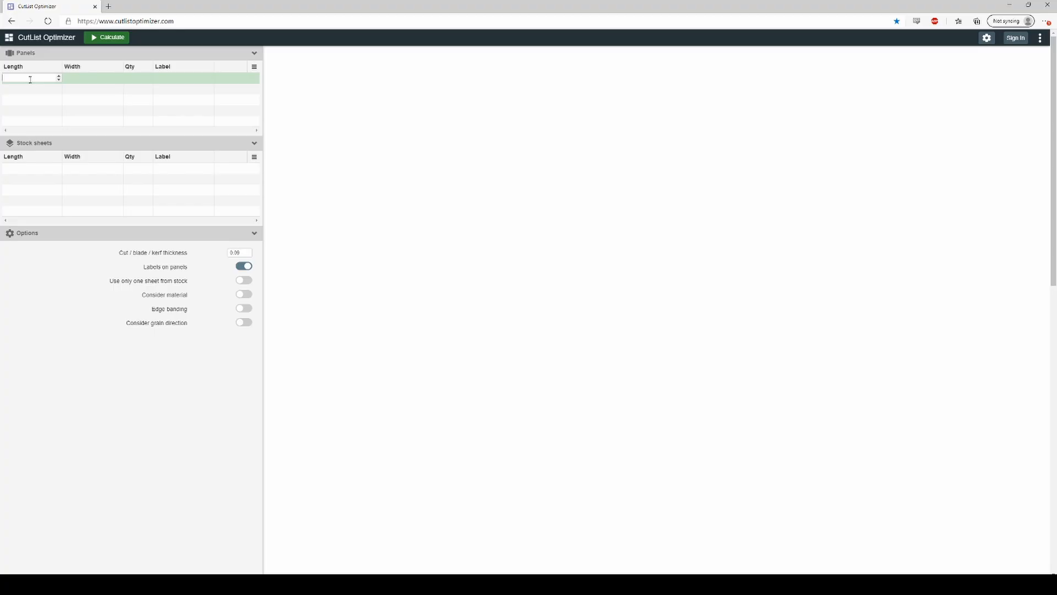
type("31")
key("Tab")
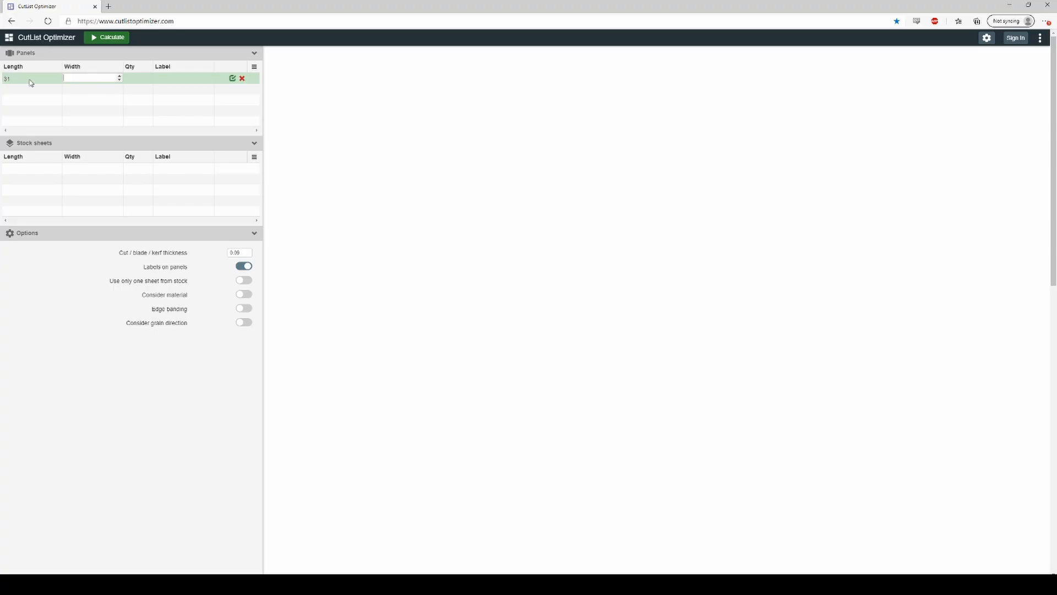
type("76")
key("Tab")
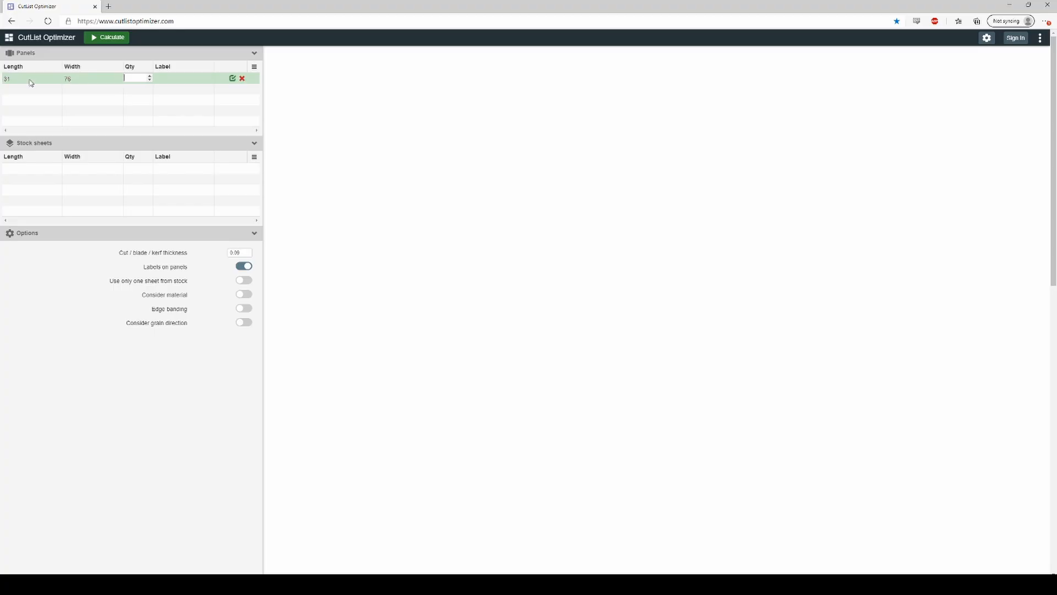
key("Tab")
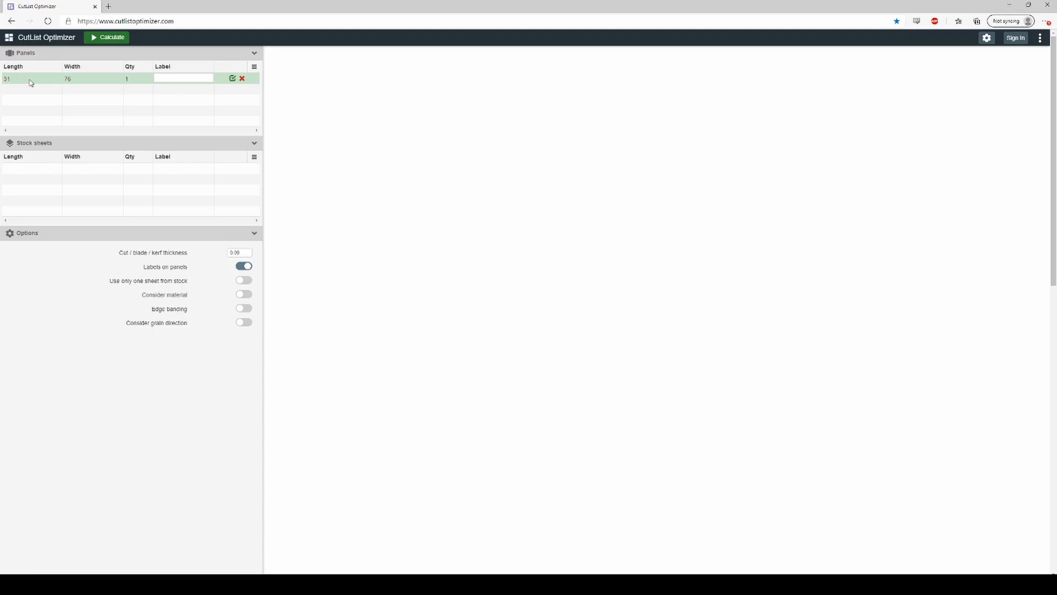
type("Back")
key("Tab")
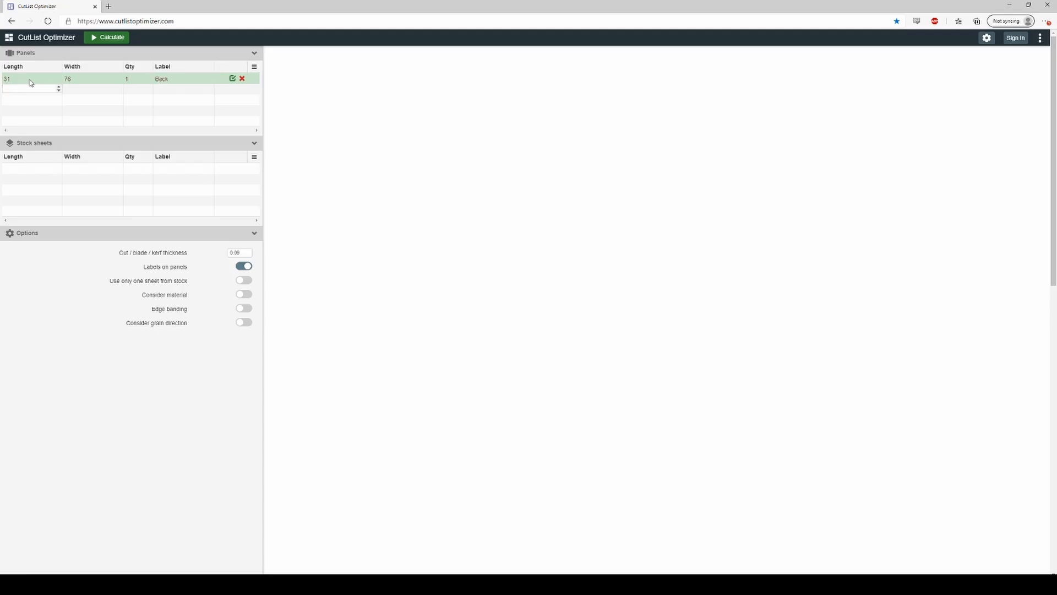
Add a panel entry with length 11.25, width 76 and quantity 2, labelled Sides
type("11.25")
key("Tab")
key("Tab")
key("Tab")
type("Sides")
key("Tab")
Add a third panel entry with length 31, width 10.75 and quantity 3, labelled Shelves
type("31")
key("Tab")
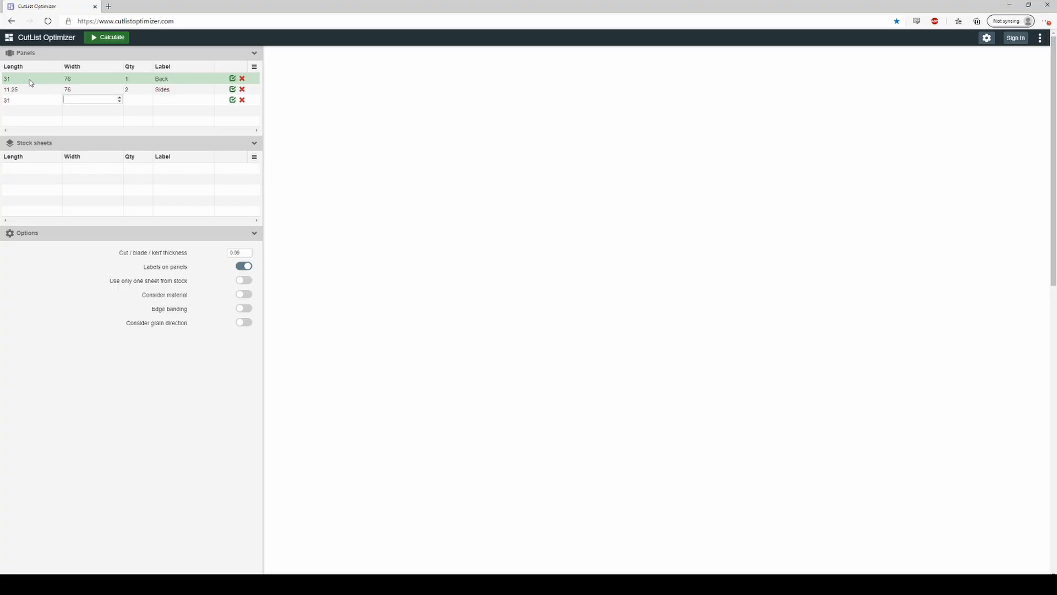
type("10.75")
key("Tab")
key("Tab")
type("elves")
key("Tab")
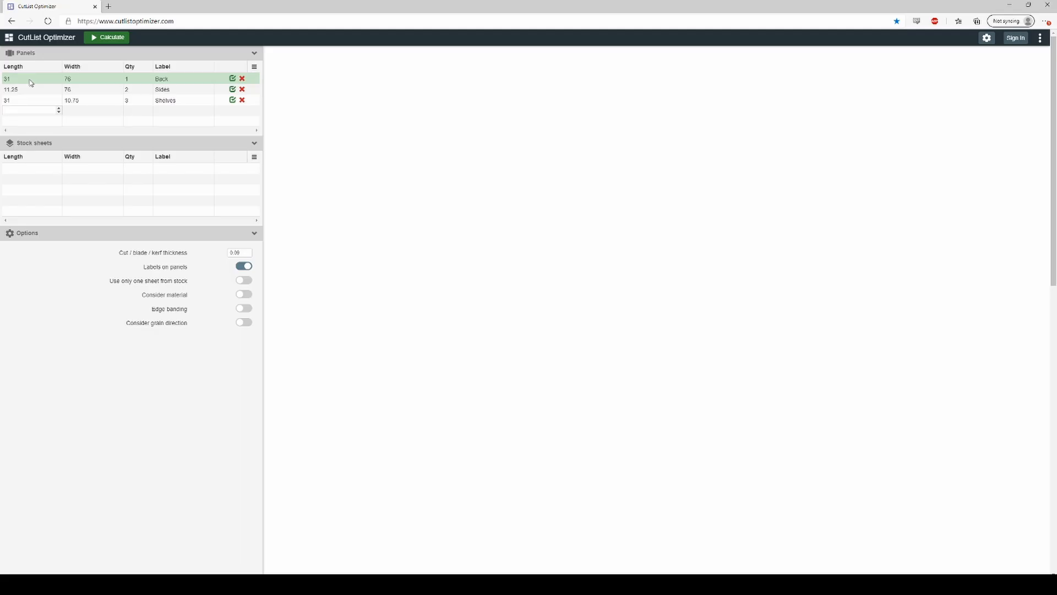
Add a panel entry 30 long, 10.5 wide, quantity 4, labelled Shelves, and relabel the 31 by 10.75 panel Top/Bott
type("30")
key("Tab")
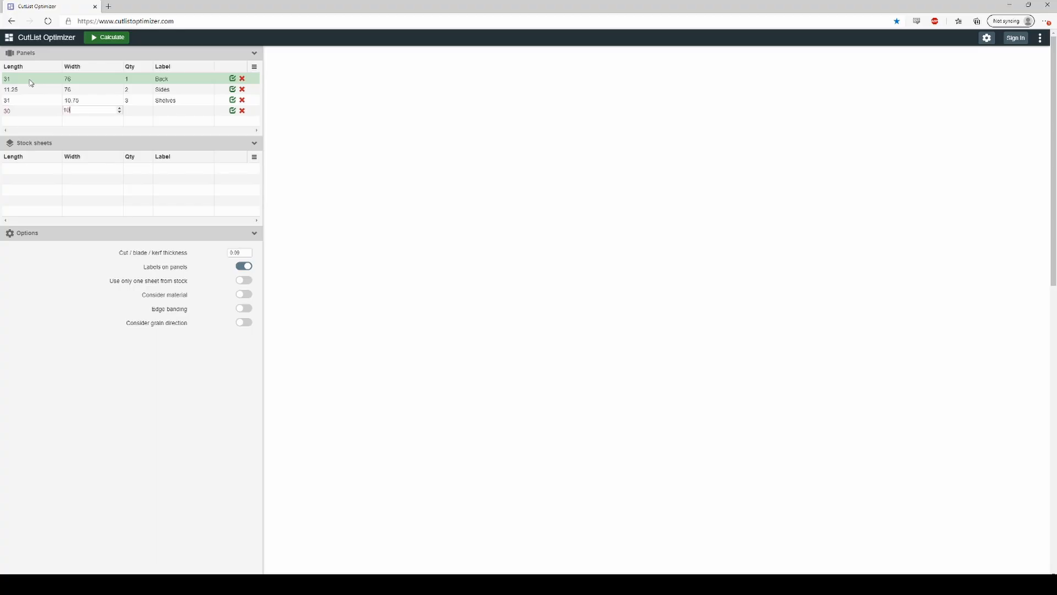
key("Tab")
key("Tab")
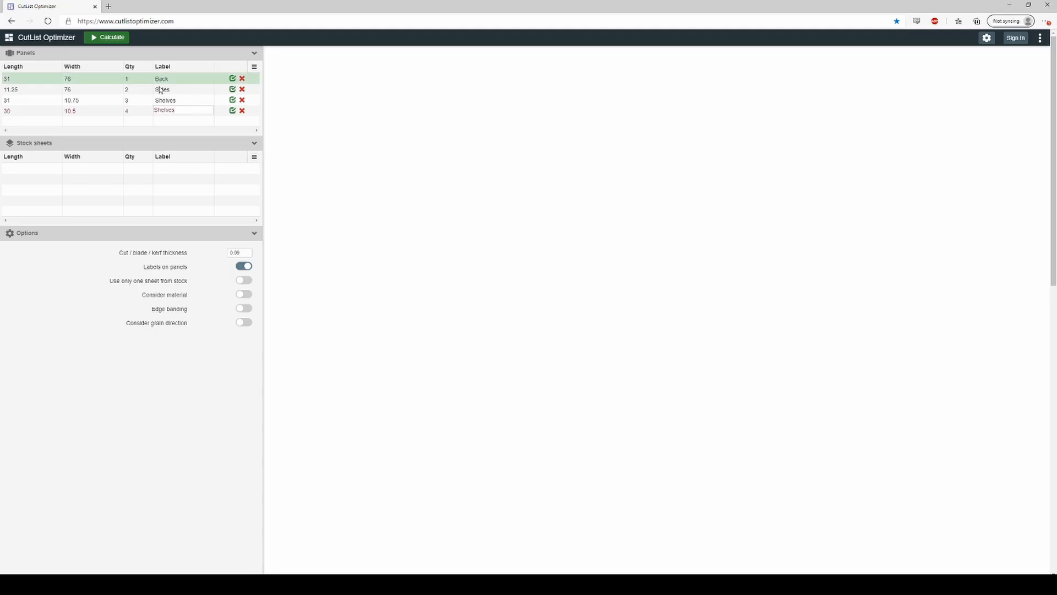
double_click(174, 101)
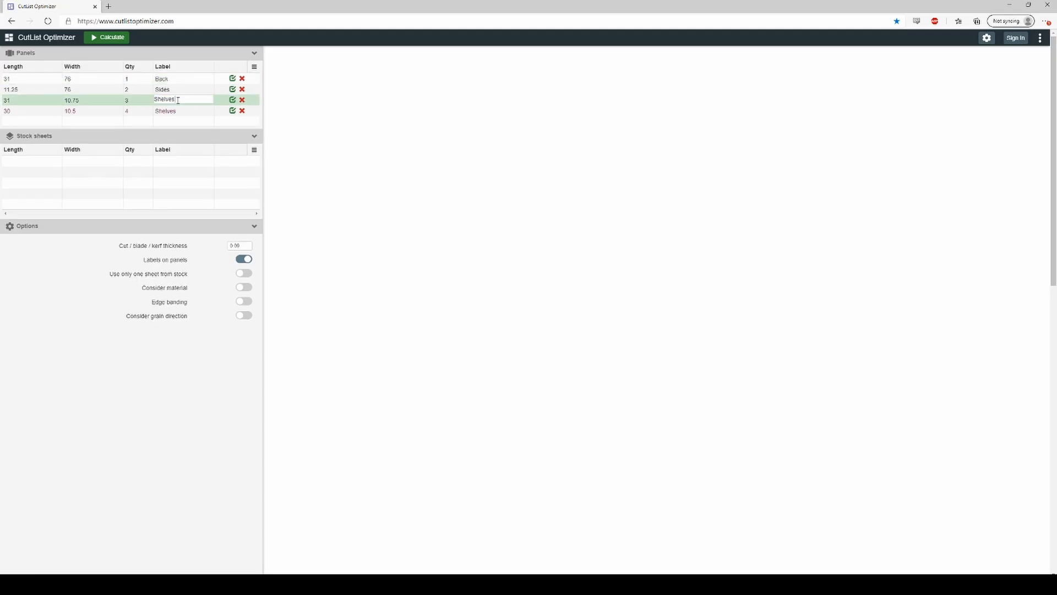
type("Top/Bott")
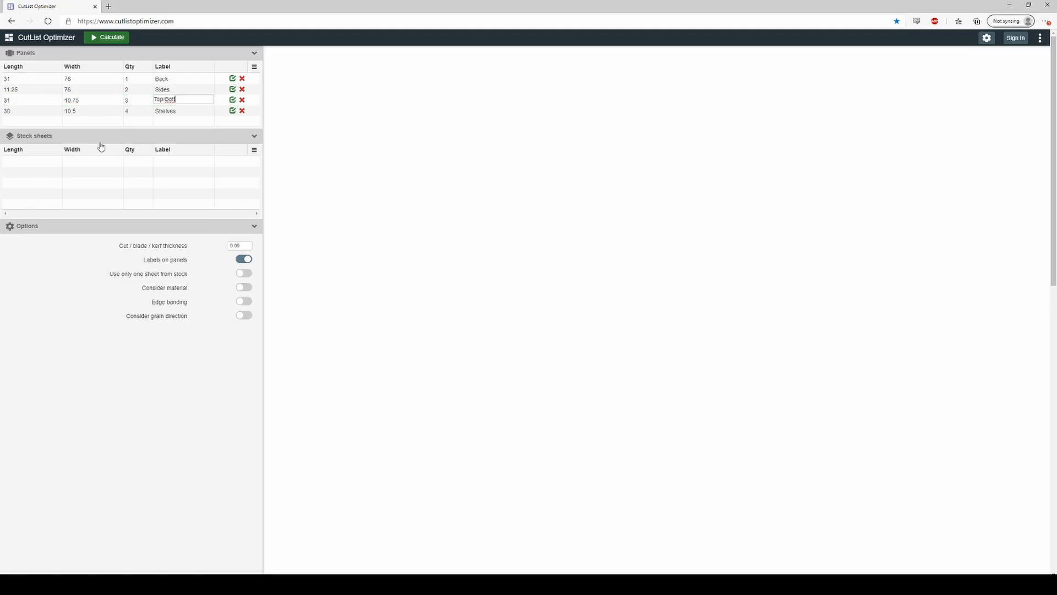
Add a stock sheet with length 96, width 48 and quantity 2, labelled Plywood
left_click(47, 162)
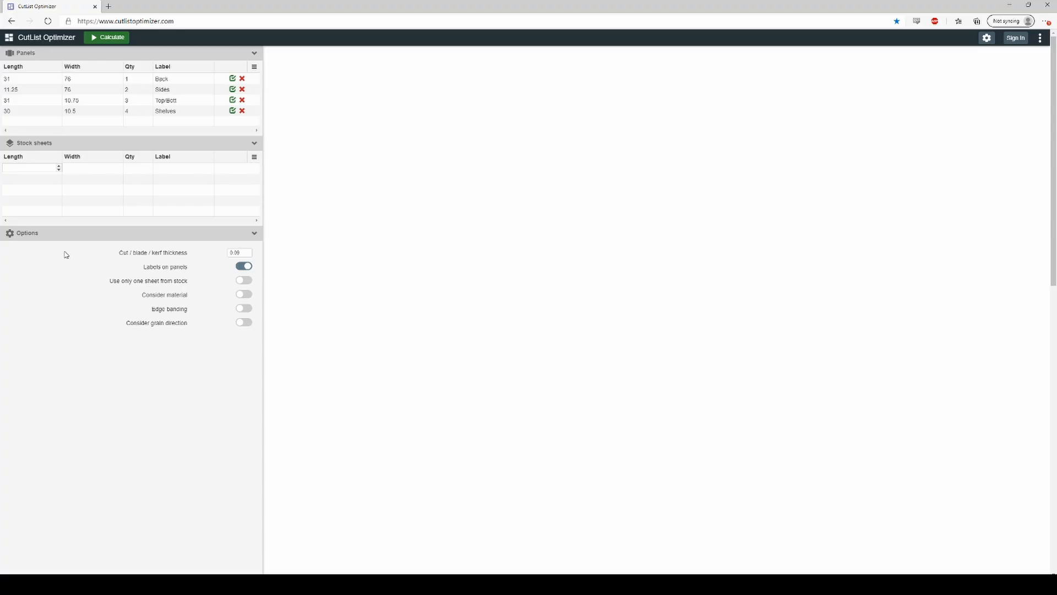
type("96")
key("Tab")
key("Tab")
left_click(163, 170)
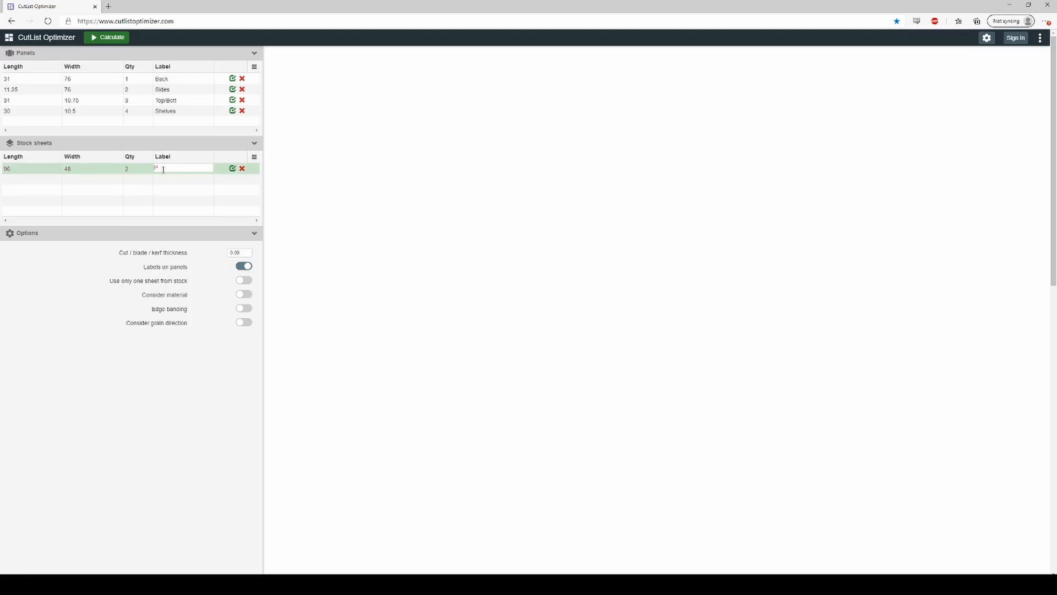
type("Plywood")
key("Return")
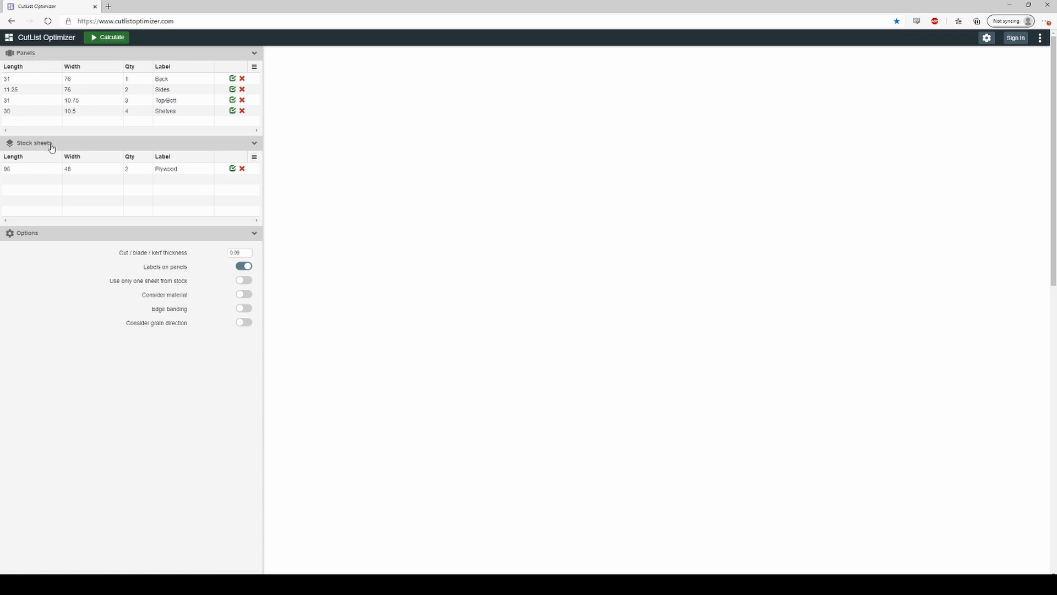
Calculate the optimized cut layout for the panels on the plywood sheets and accept the solution
left_click(106, 40)
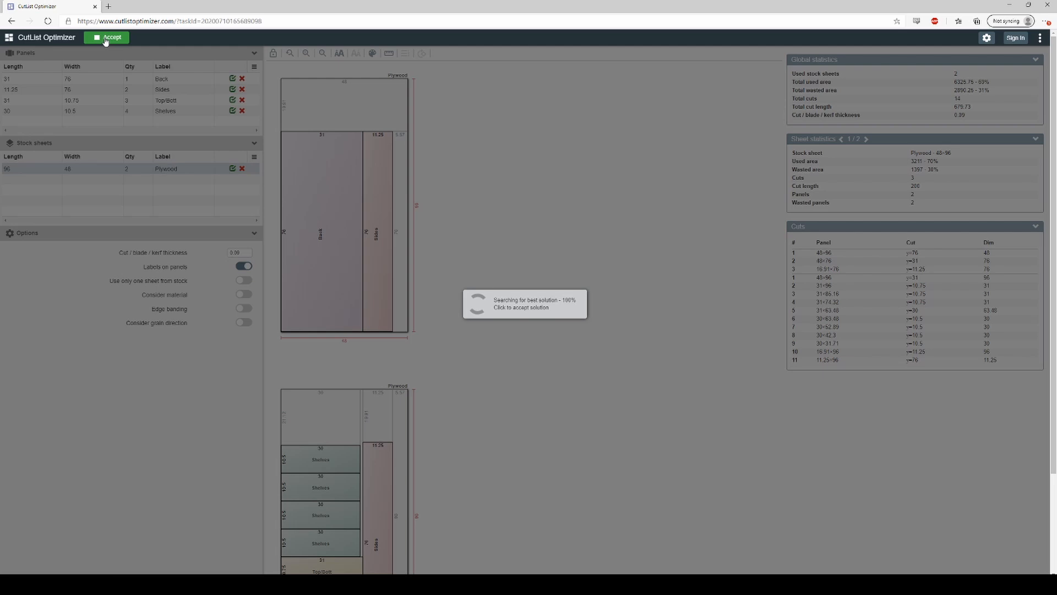
left_click(105, 39)
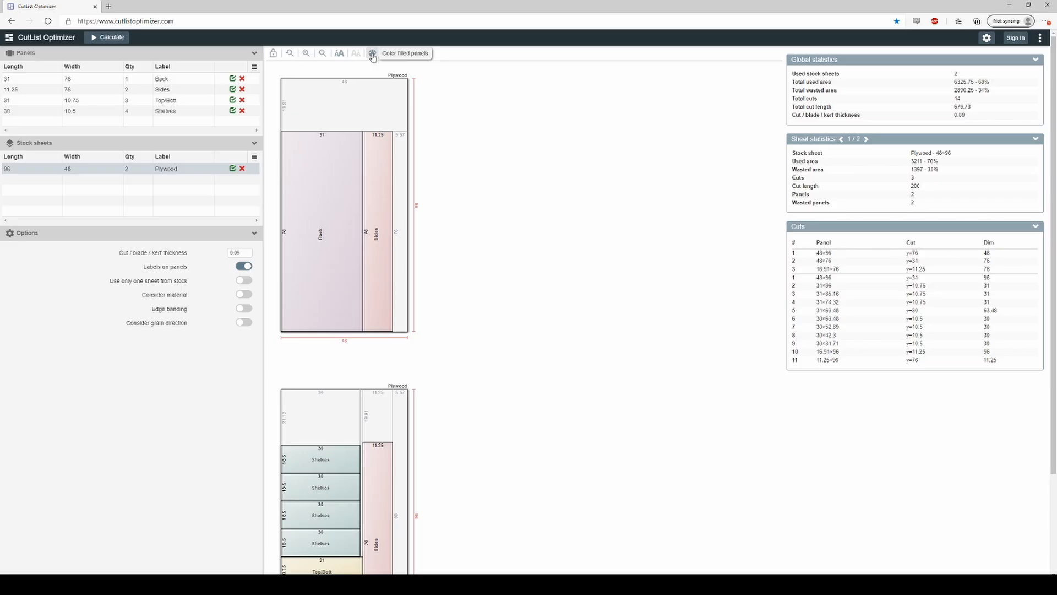
Toggle the color-filled panel display off and on to compare the plain hatched layout with the colored one
left_click(373, 55)
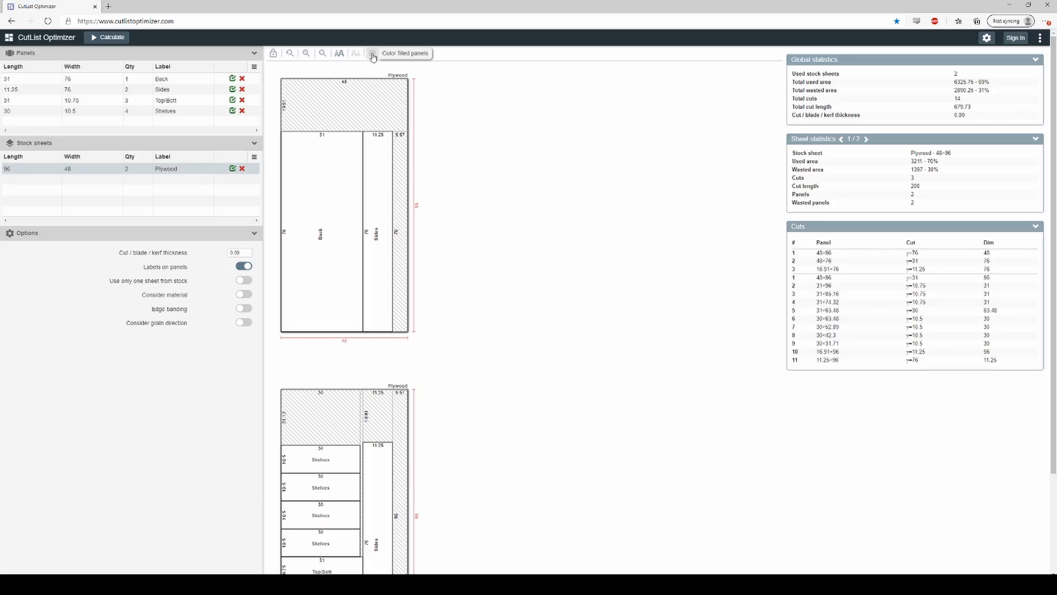
left_click(373, 55)
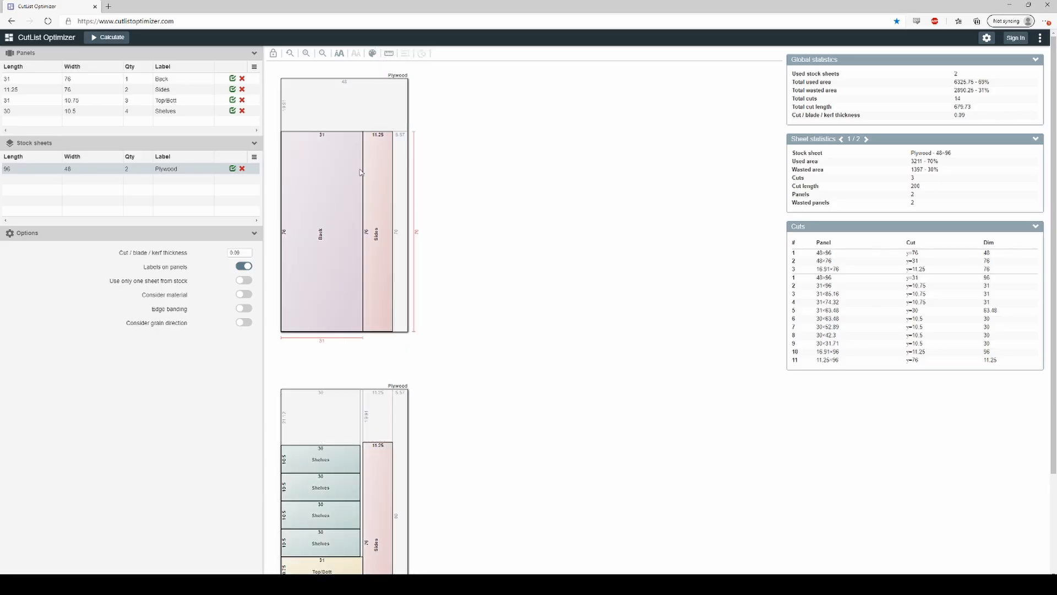
left_click(372, 54)
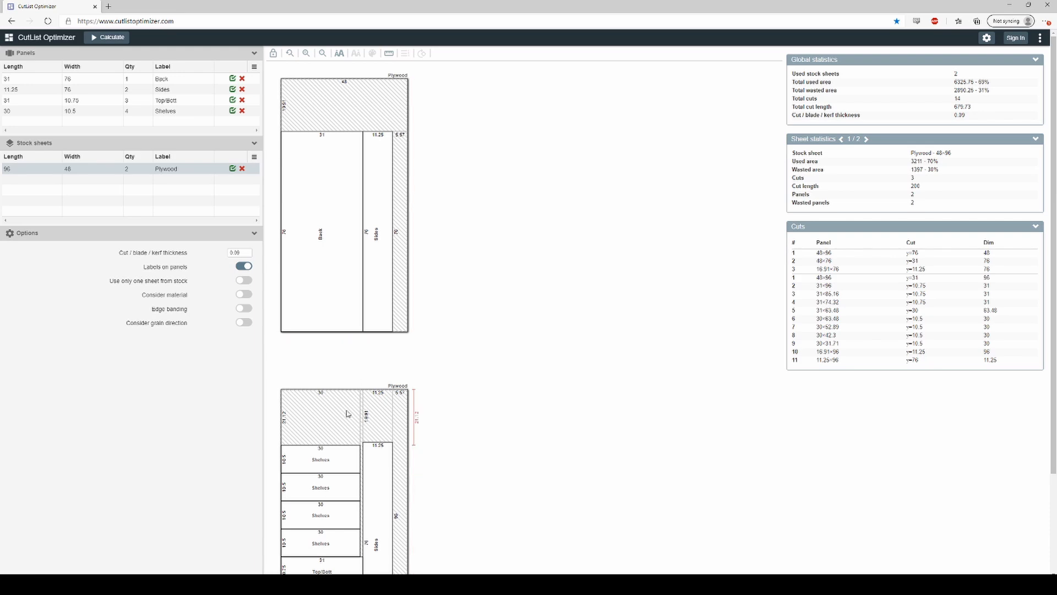
left_click(373, 55)
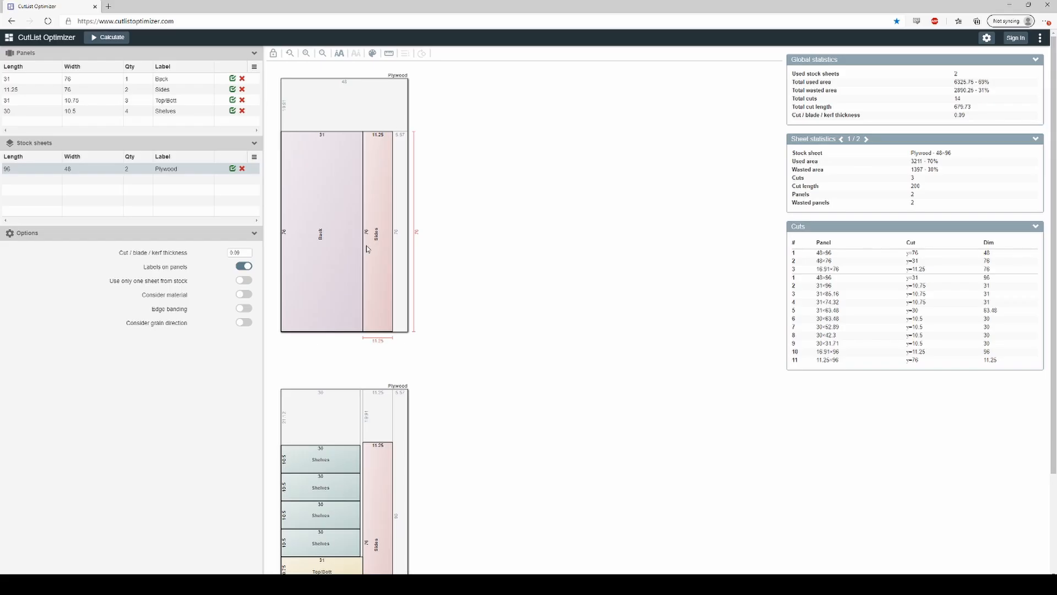
Zoom in on the first plywood sheet of the cut layout, and zoom back out until the whole sheet fits
left_click(306, 53)
left_click(306, 54)
left_click(306, 54)
left_click(306, 54)
left_click(307, 54)
left_click(306, 54)
left_click(306, 54)
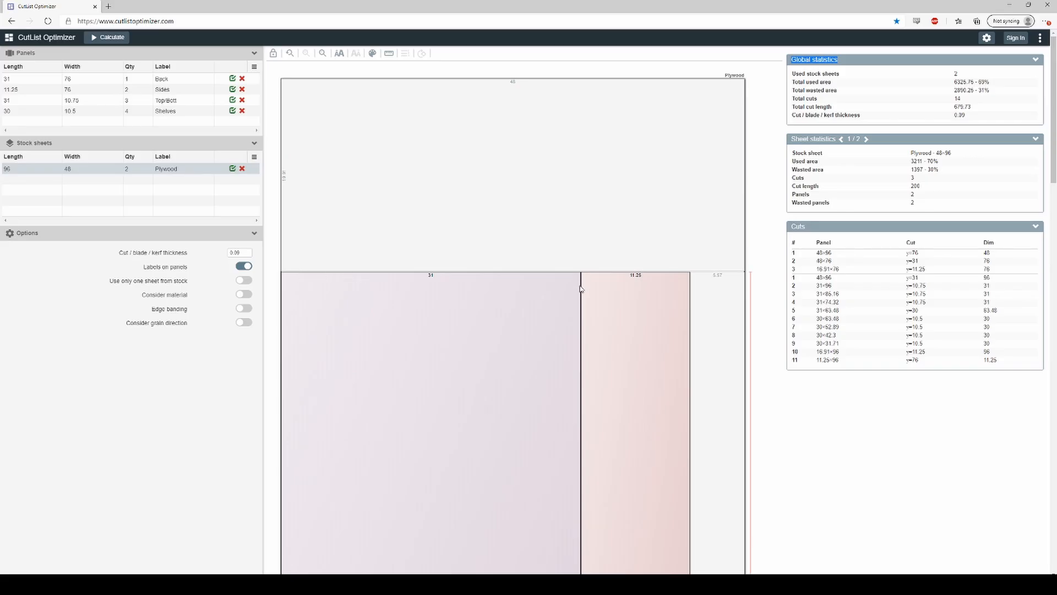
left_click(322, 53)
left_click(322, 53)
left_click(322, 53)
left_click(323, 52)
left_click(323, 54)
left_click(324, 53)
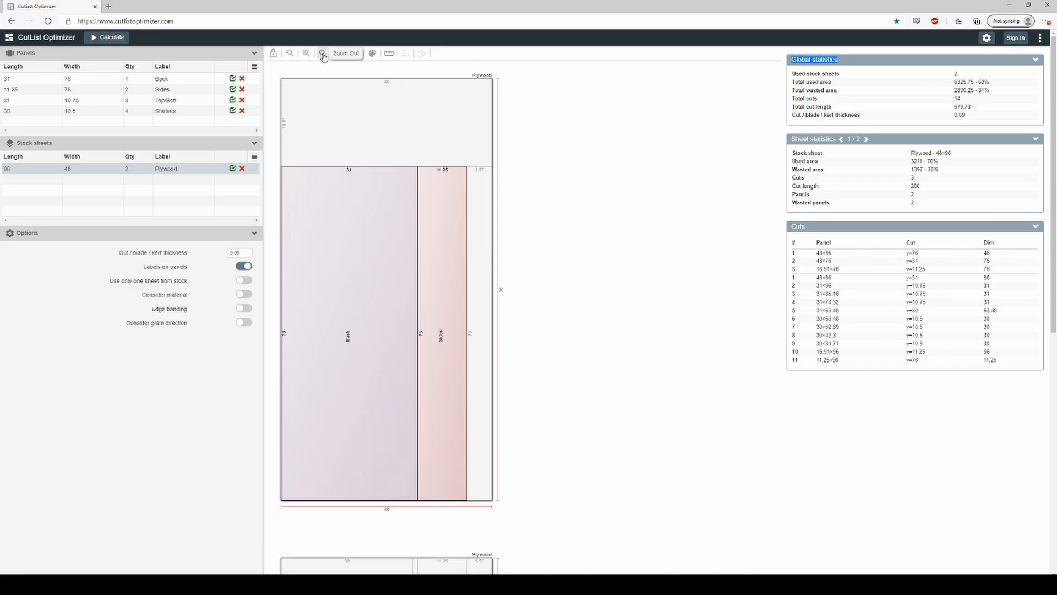
left_click(323, 54)
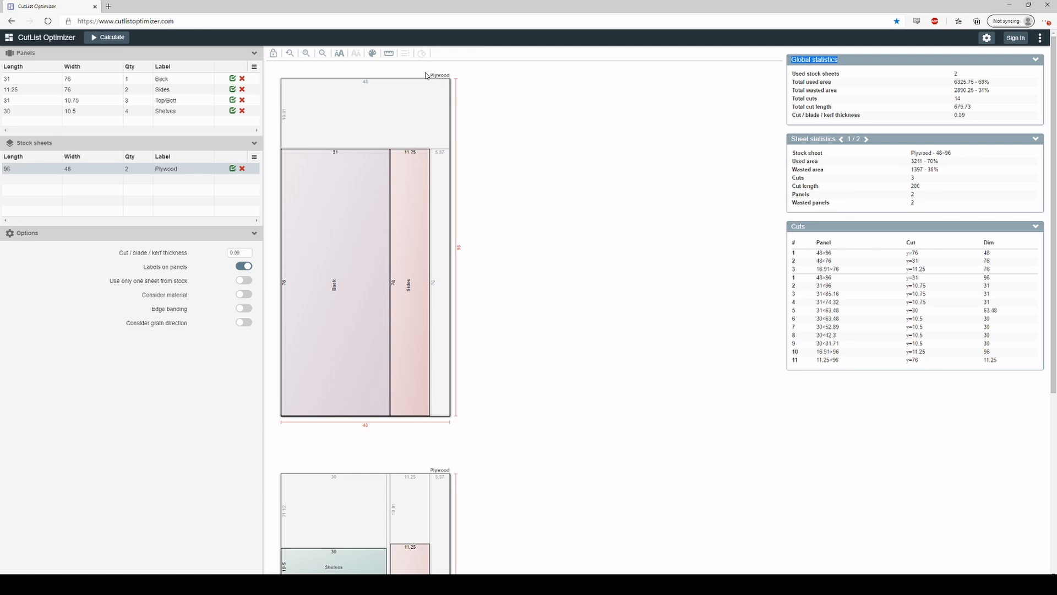
Toggle the layout dimensions off and on, and increase the font size of the labels and dimensions to a readable size
left_click(390, 58)
left_click(390, 57)
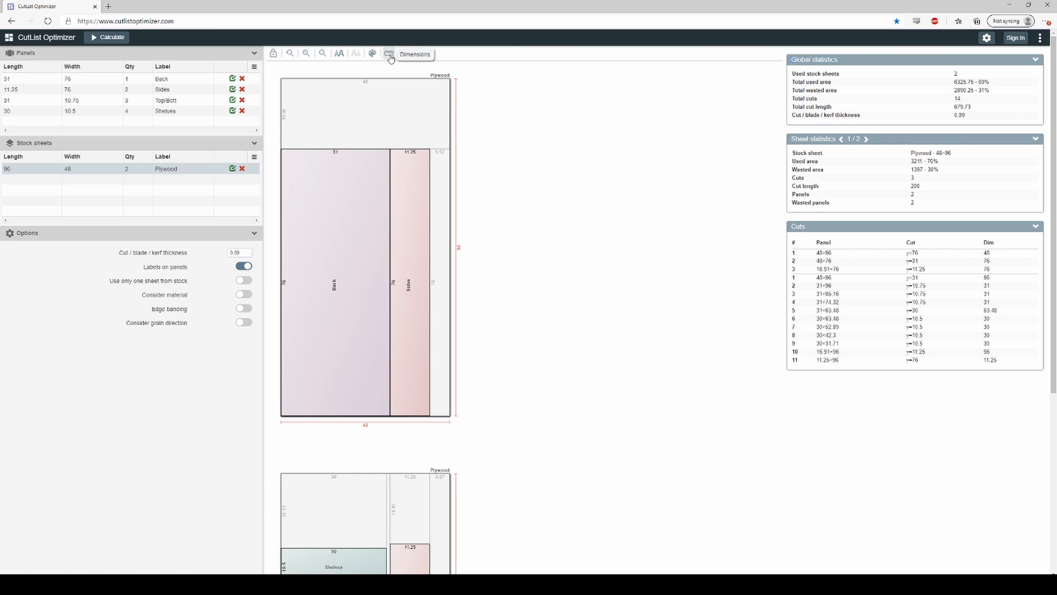
double_click(340, 54)
left_click(340, 55)
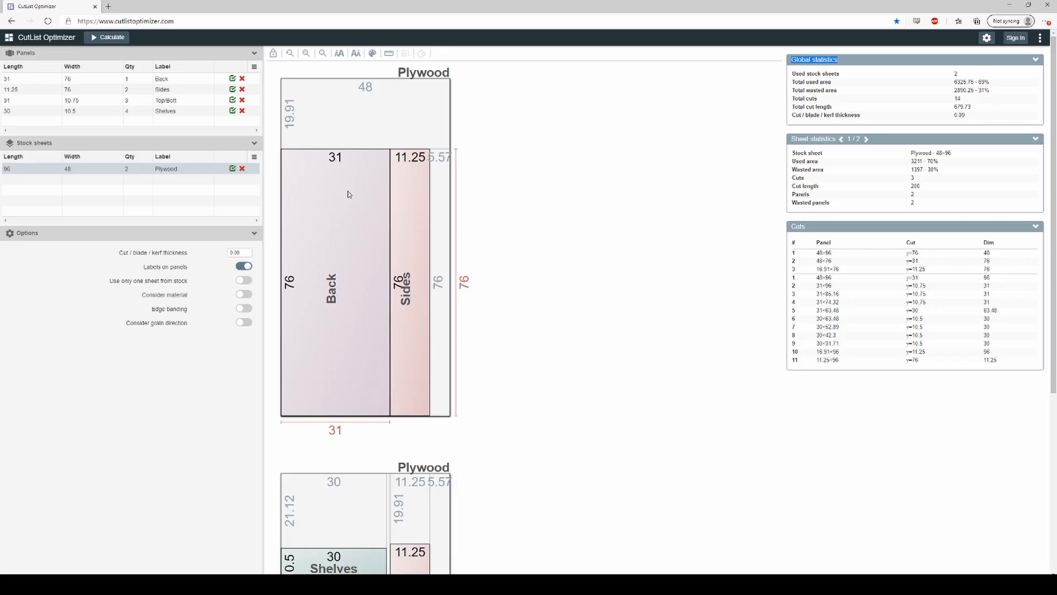
left_click(356, 53)
left_click(356, 55)
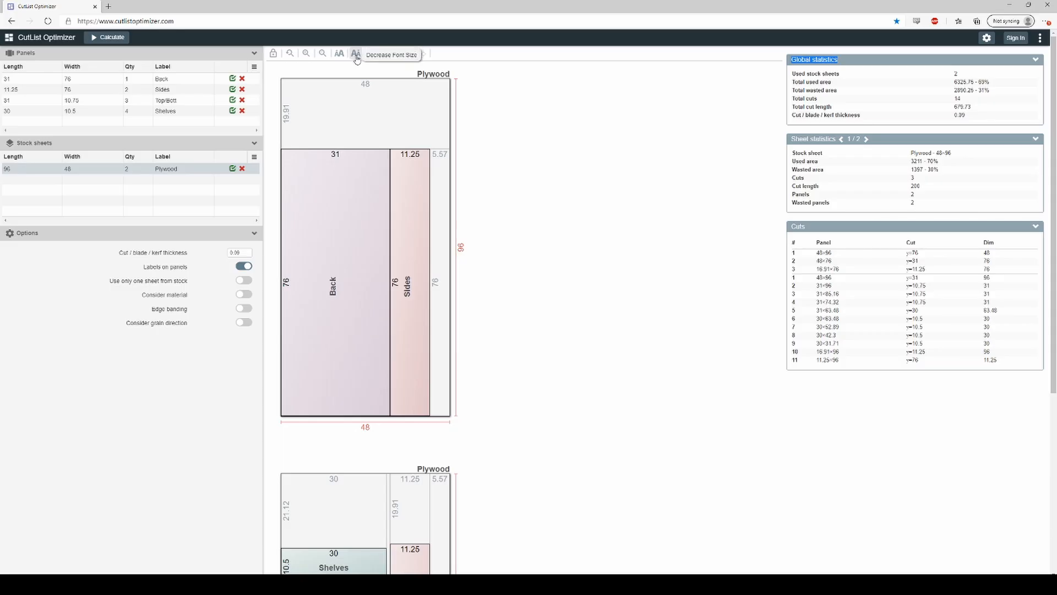
scroll(399, 304, "down", 3)
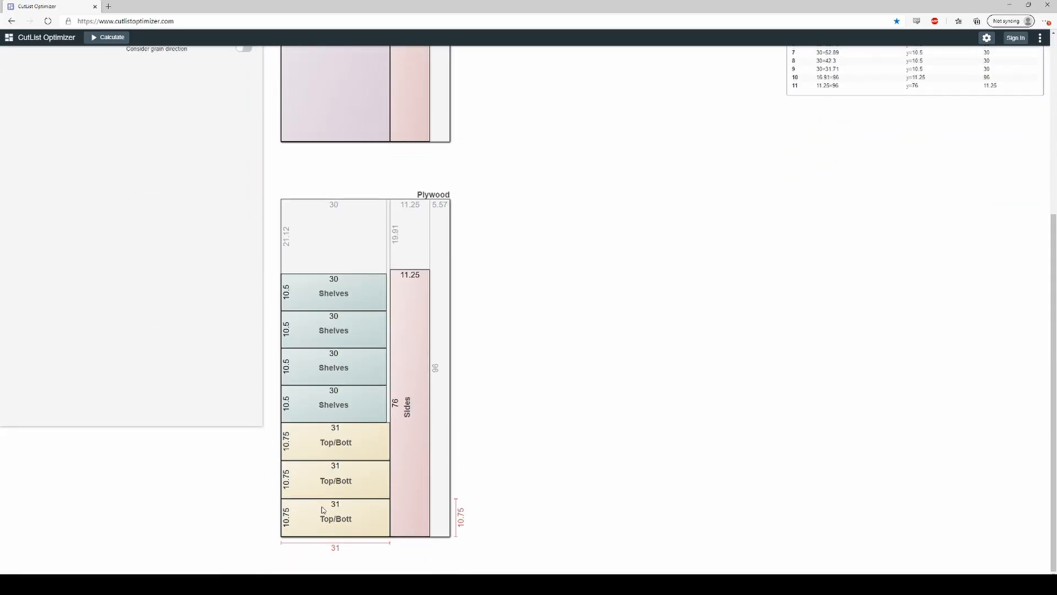
scroll(348, 319, "up", 4)
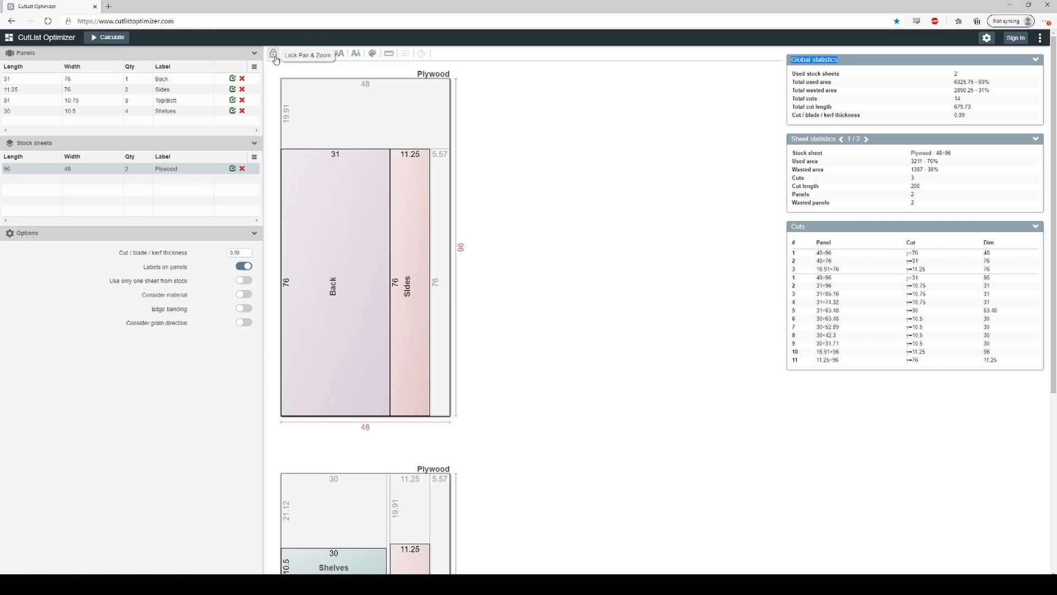
Examine the used area, wasted area and cut figures in the global and sheet statistics
left_click(837, 90)
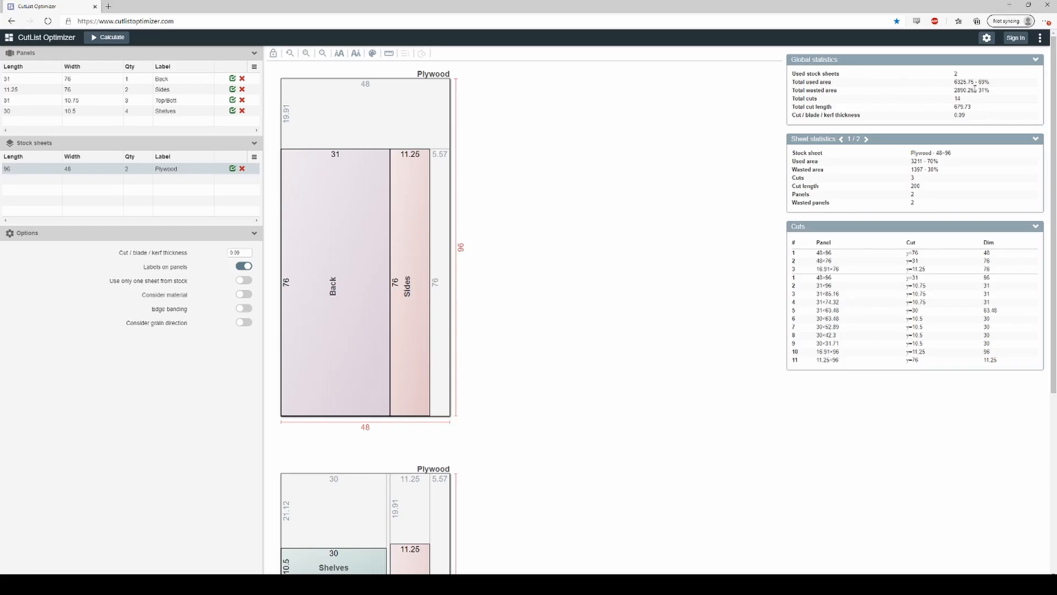
left_click_drag(991, 83, 979, 90)
left_click_drag(938, 162, 917, 170)
left_click_drag(793, 230, 779, 228)
left_click(769, 229)
Step through the cuts listed for both plywood sheets, highlighting each cut's position on the layout
left_click(818, 254)
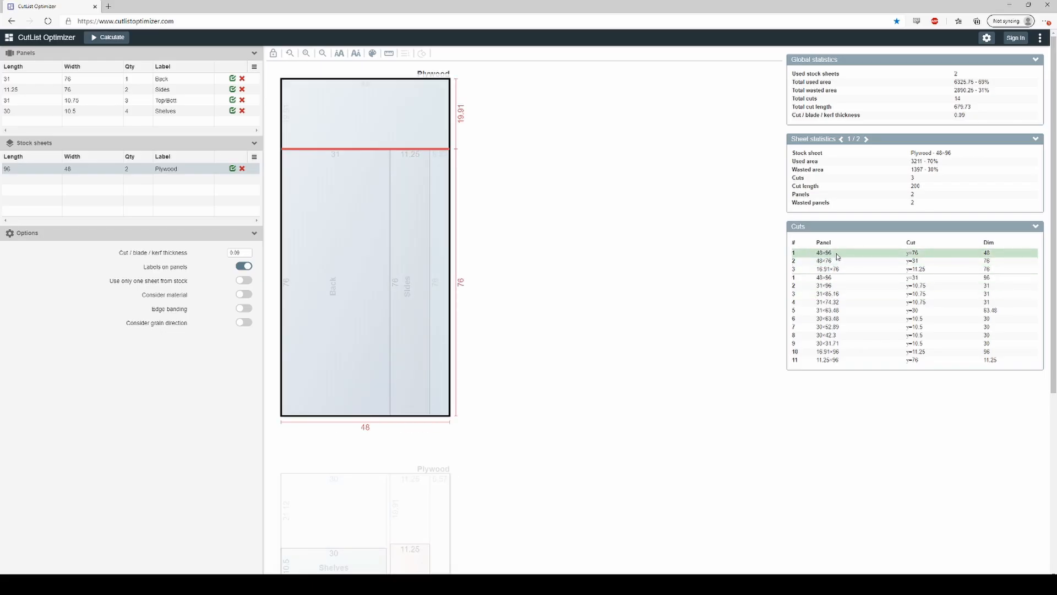
left_click(838, 261)
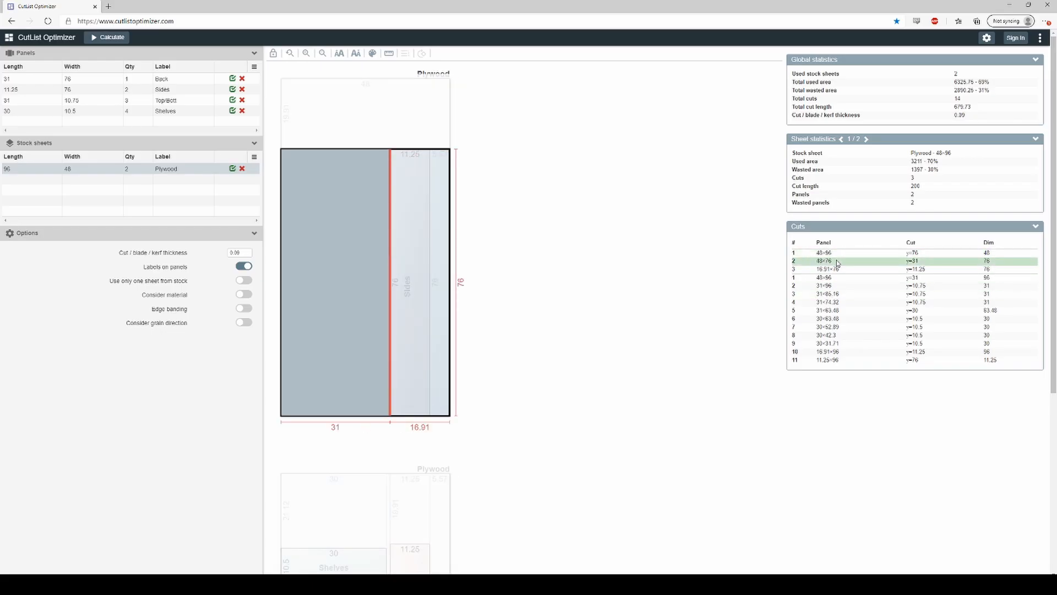
left_click(835, 269)
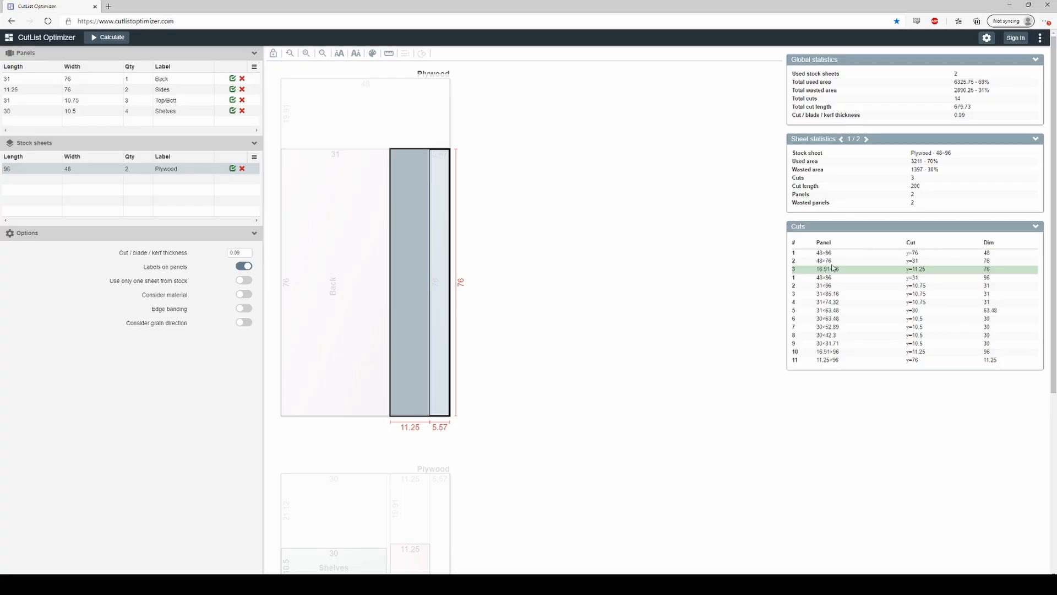
left_click(829, 254)
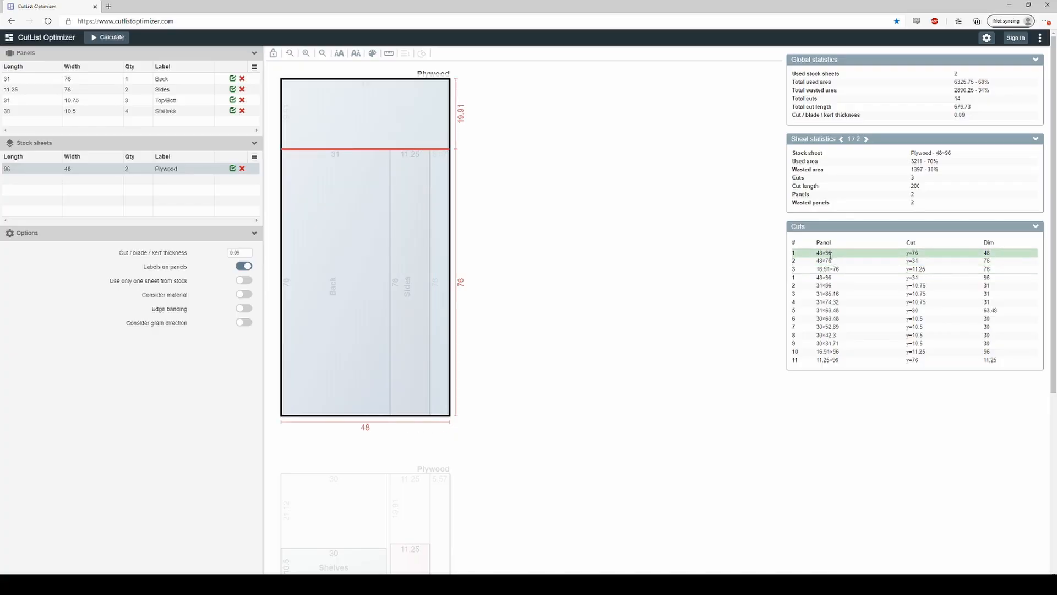
left_click(827, 252)
left_click(828, 261)
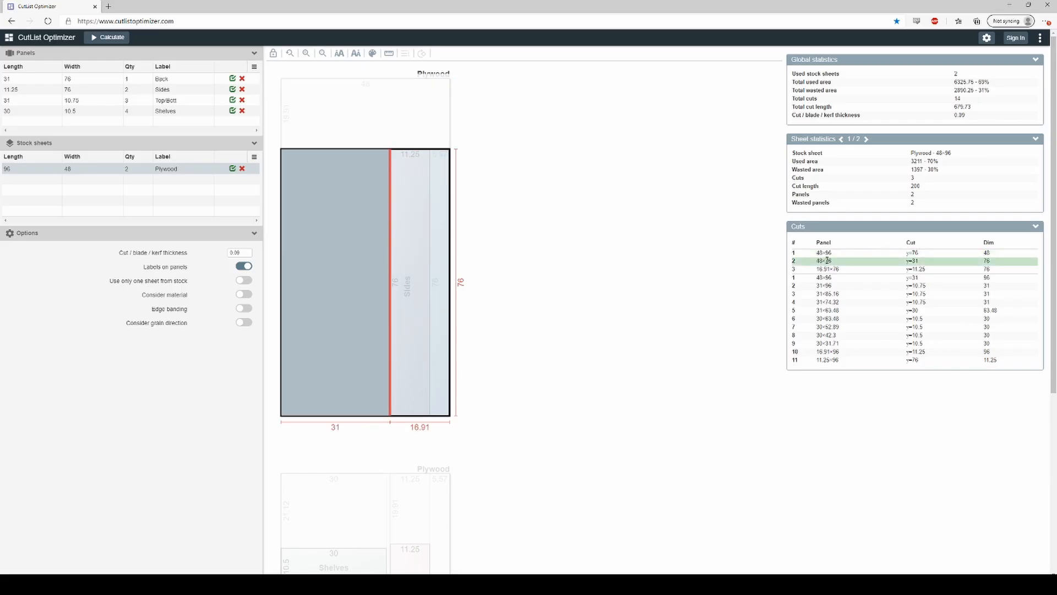
left_click(828, 253)
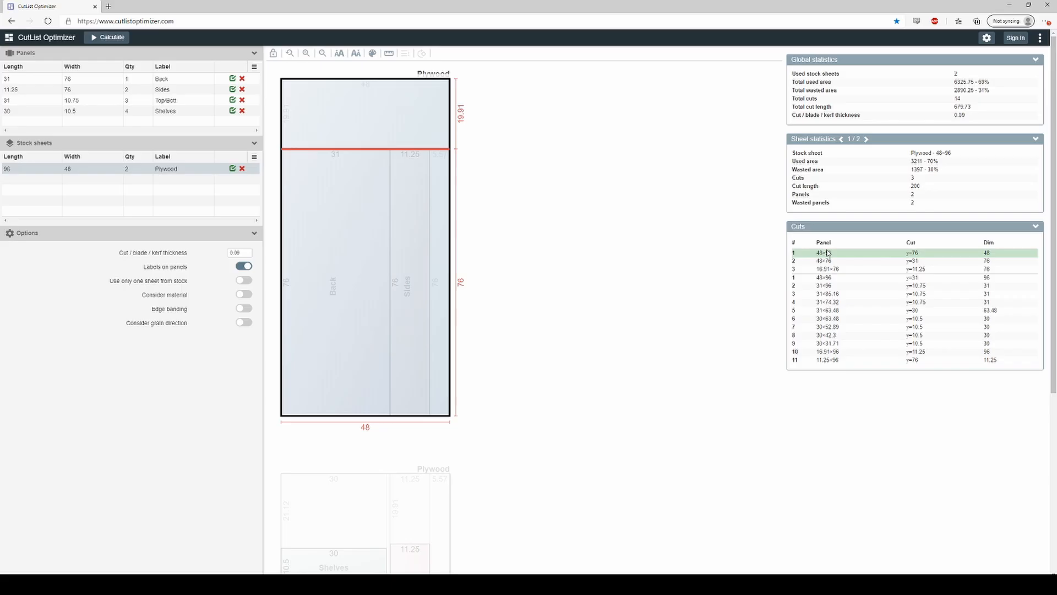
left_click(828, 261)
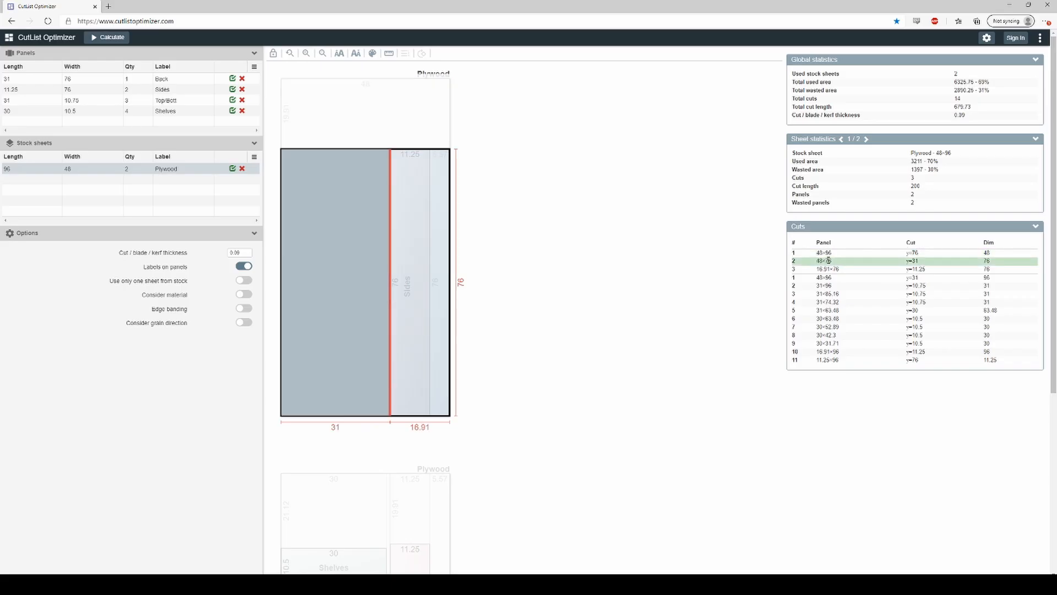
left_click(827, 269)
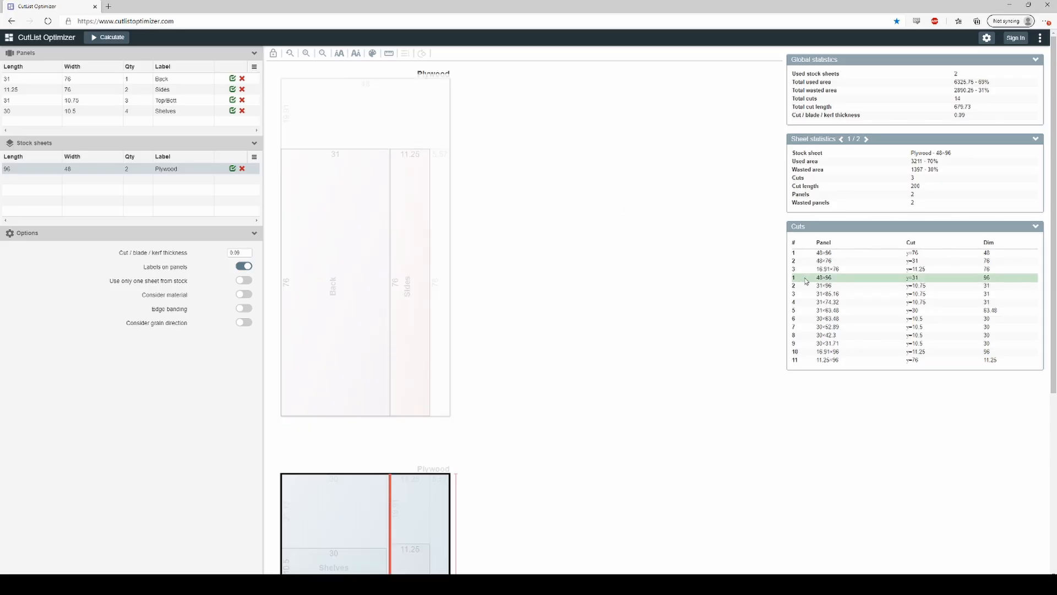
scroll(807, 281, "down", 5)
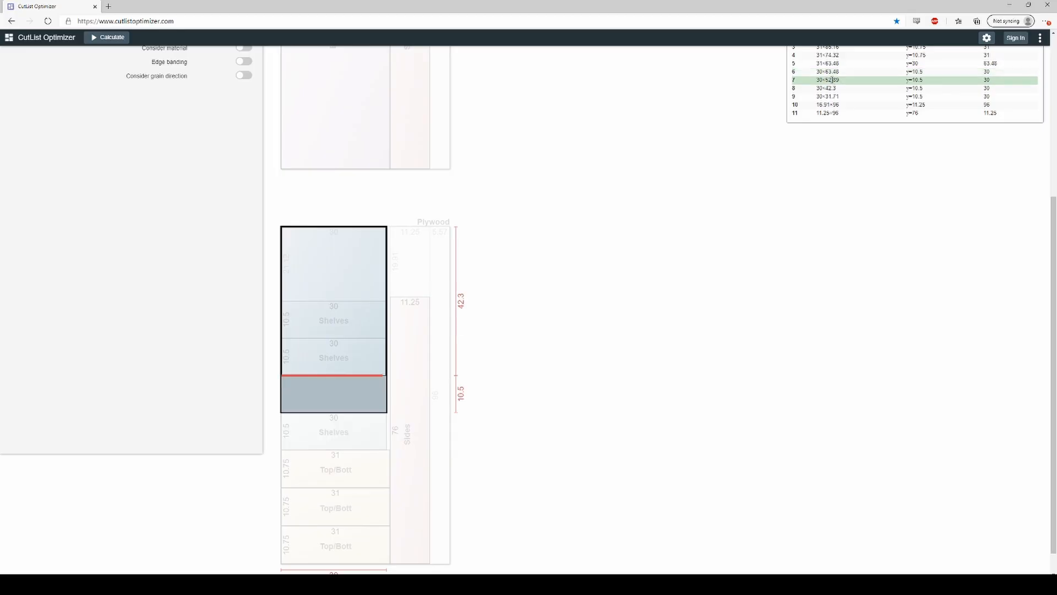
scroll(785, 220, "up", 5)
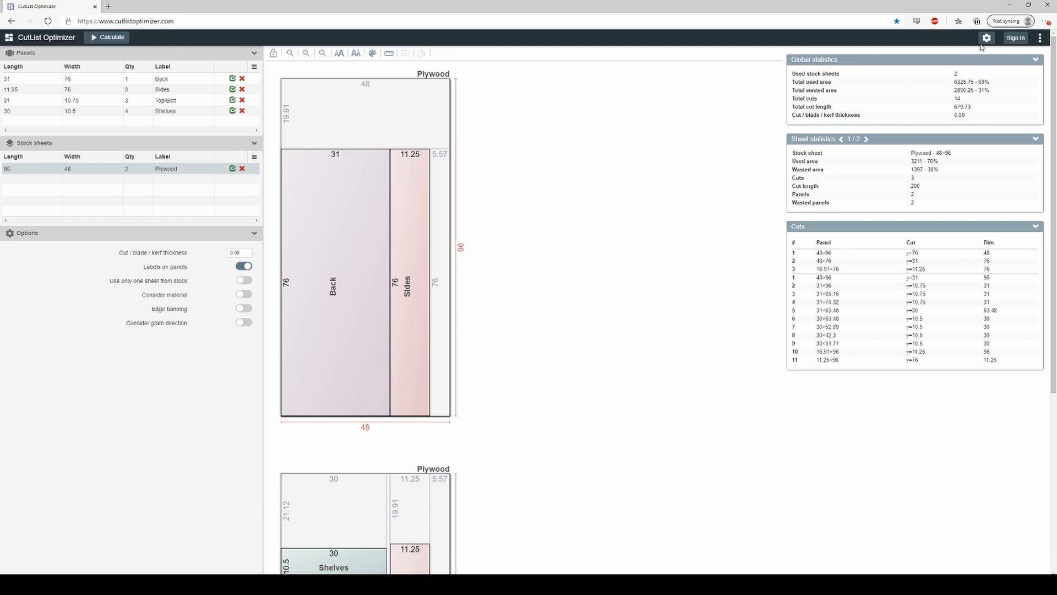
Start a PDF export of the cut layout and set its file name to Kitchen Cabinet
left_click(1041, 39)
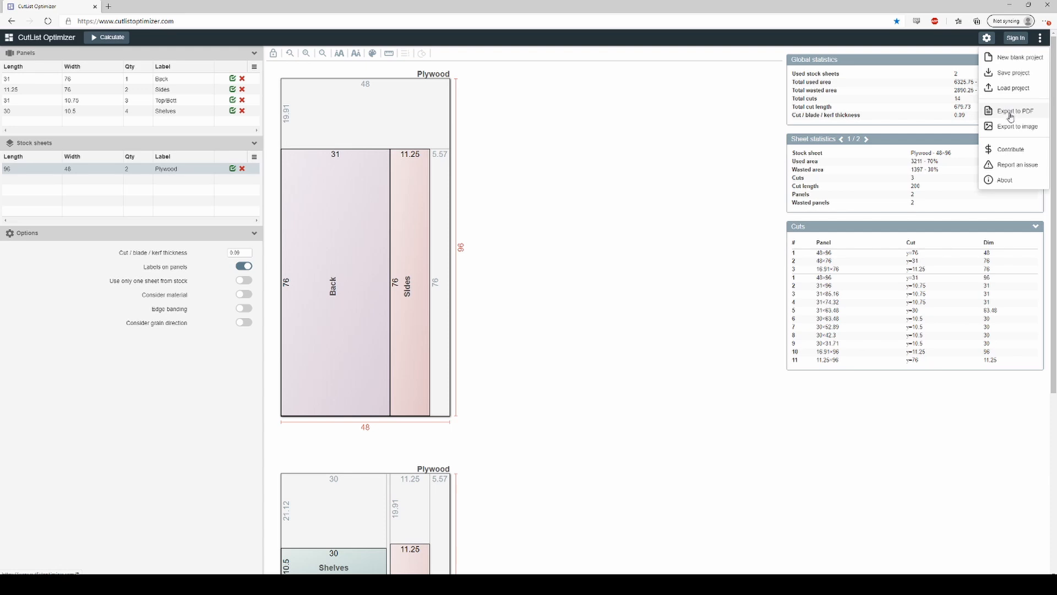
left_click(1009, 112)
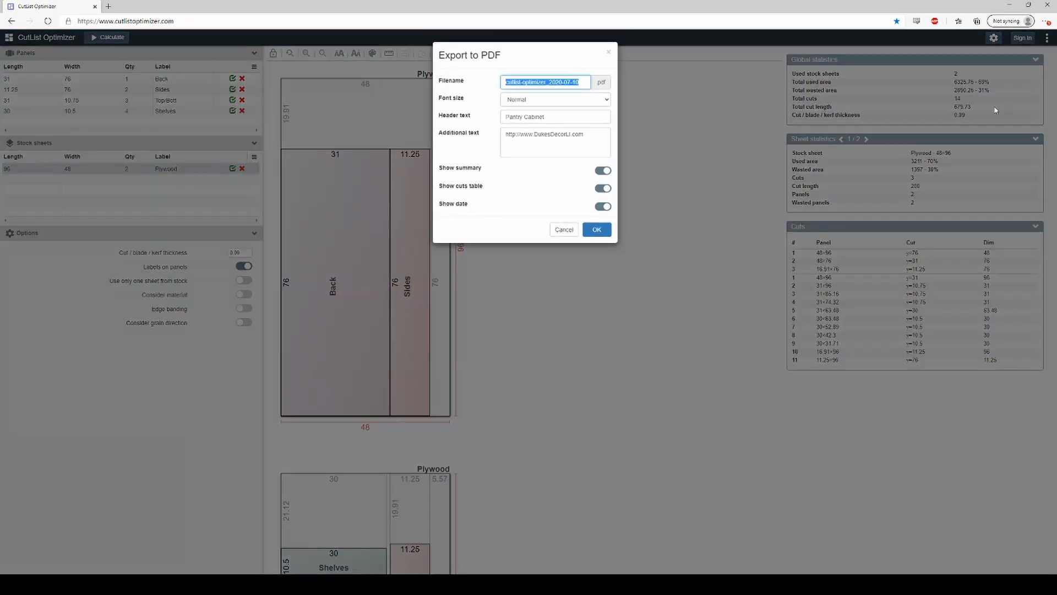
left_click(565, 84)
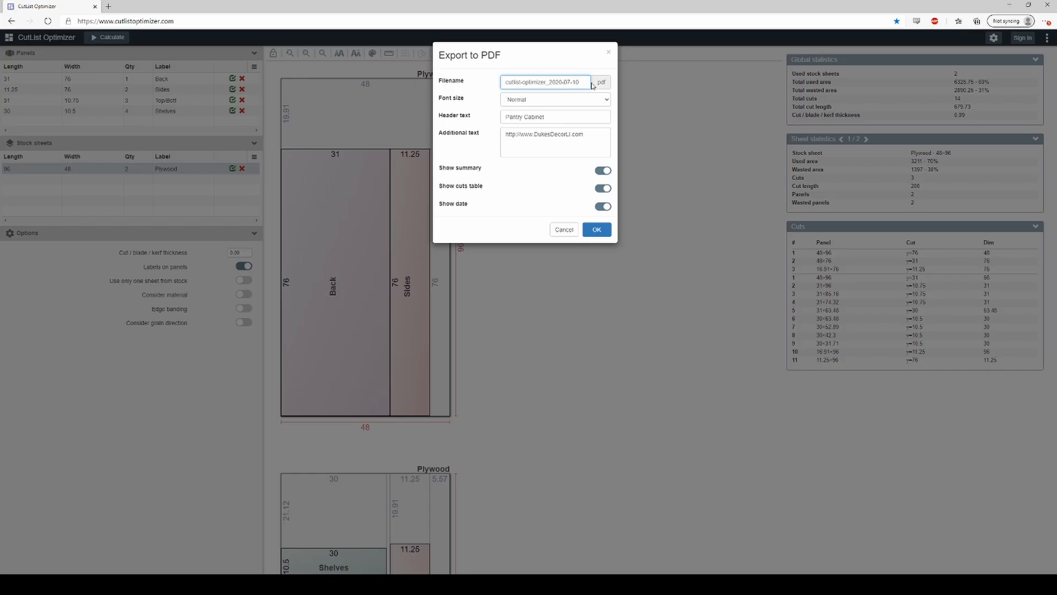
left_click_drag(585, 82, 471, 84)
type("Kitchen Cabinet")
Export the PDF with Normal font size, the Pantry Cabinet header and the existing website address as additional text
left_click(546, 101)
left_click(548, 102)
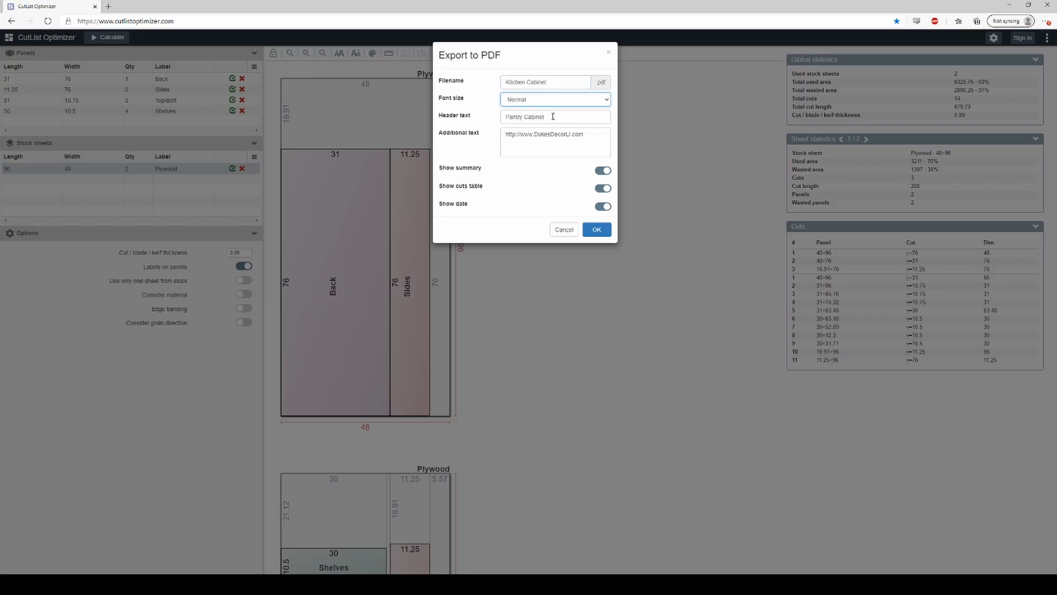
left_click(553, 117)
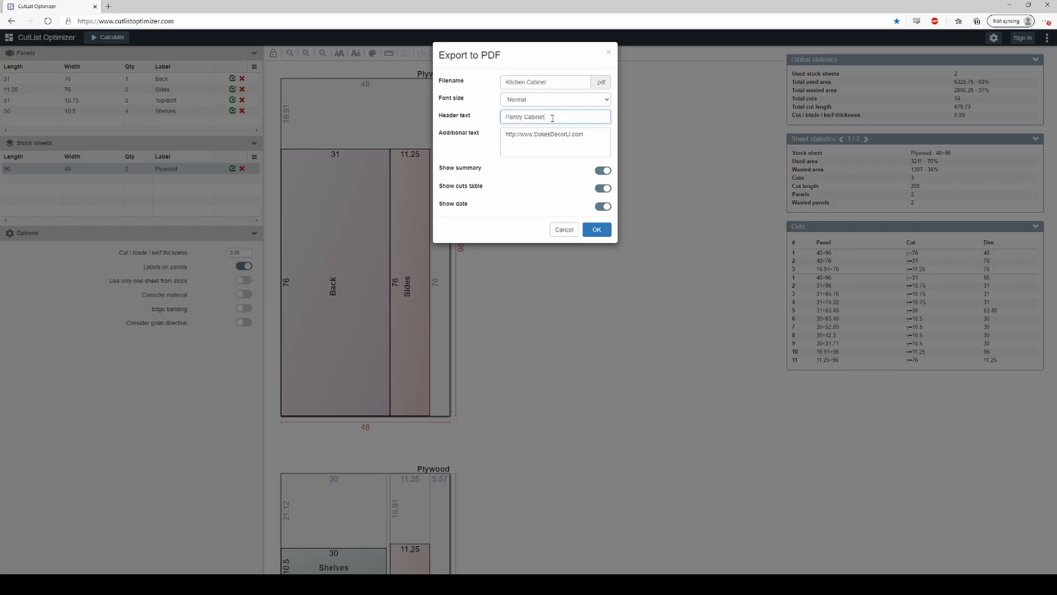
left_click(577, 142)
left_click_drag(593, 143, 507, 138)
left_click(520, 148)
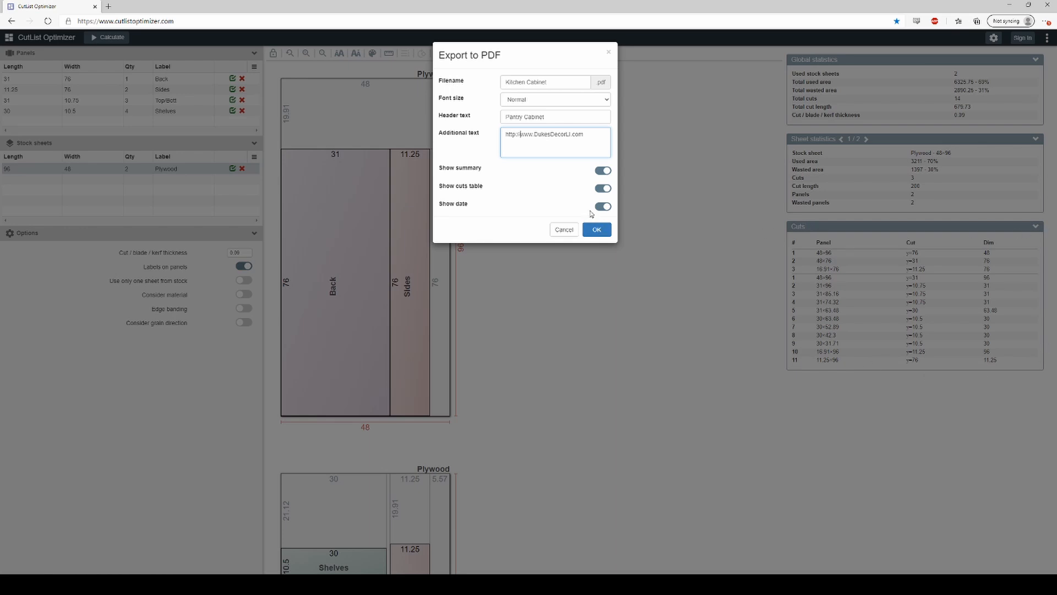
left_click(599, 230)
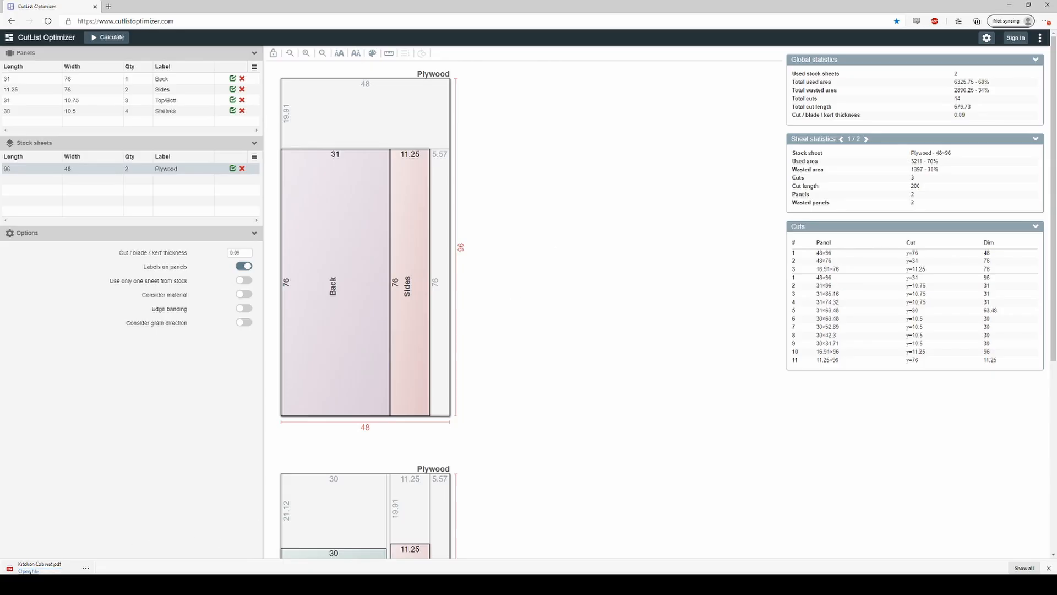
Open the exported Kitchen Cabinet.pdf, review the layout and cut tables on both pages, and close it
left_click(28, 570)
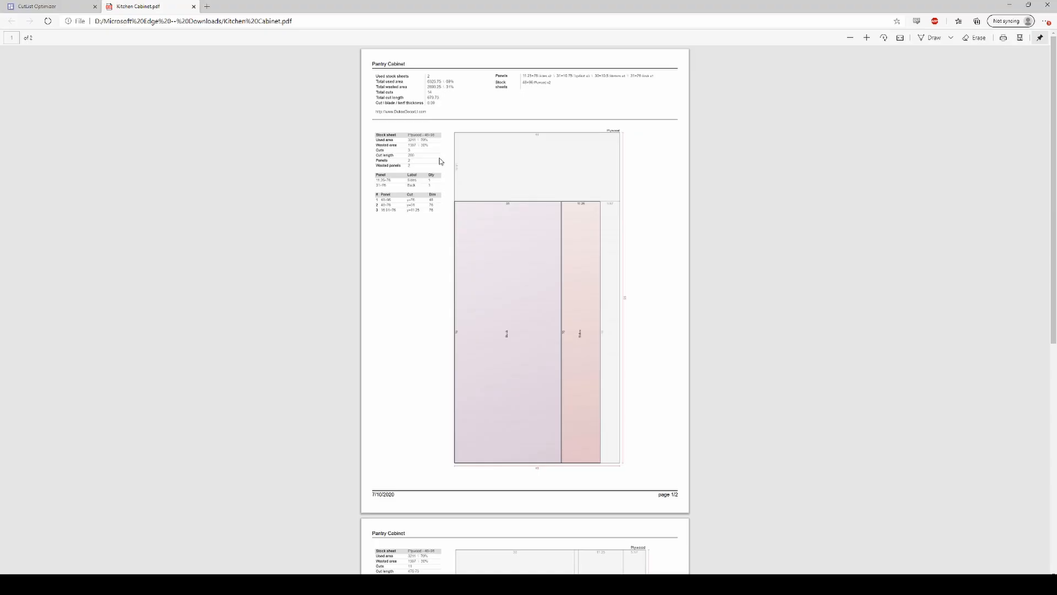
scroll(482, 203, "down", 5)
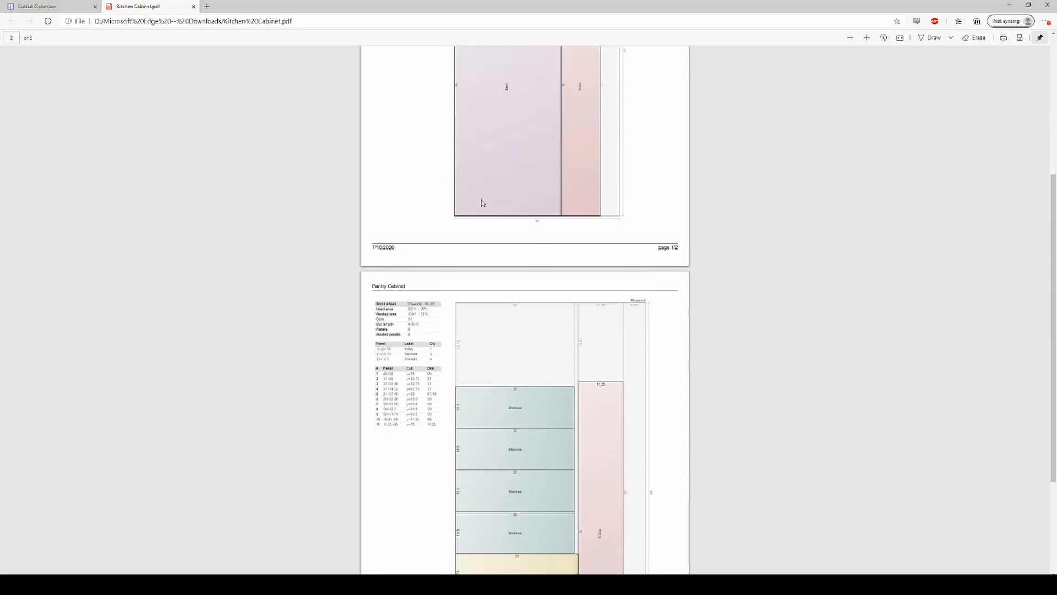
scroll(482, 203, "up", 5)
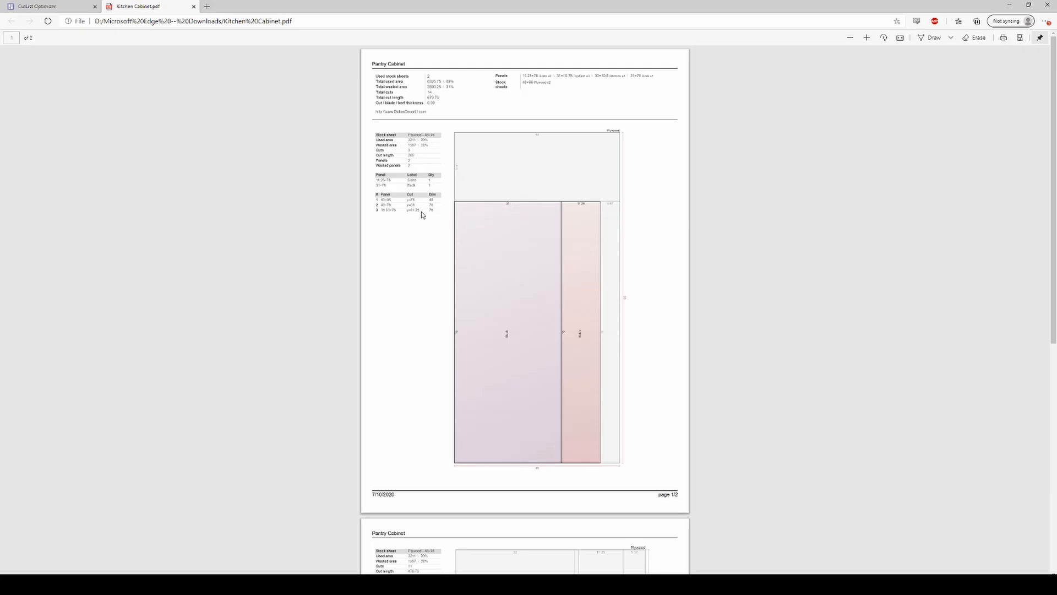
scroll(423, 223, "down", 7)
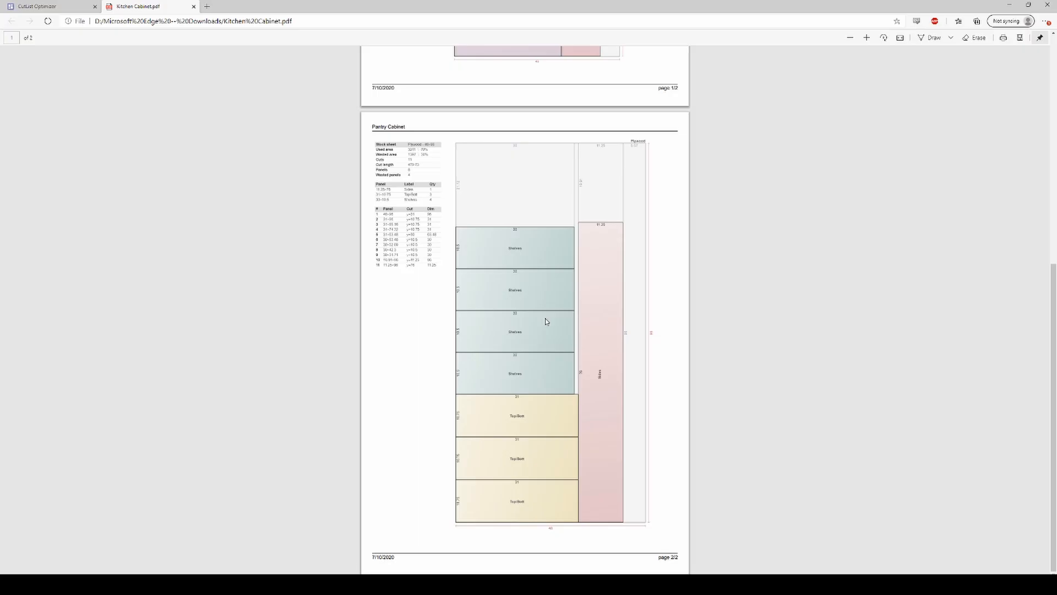
scroll(572, 248, "up", 7)
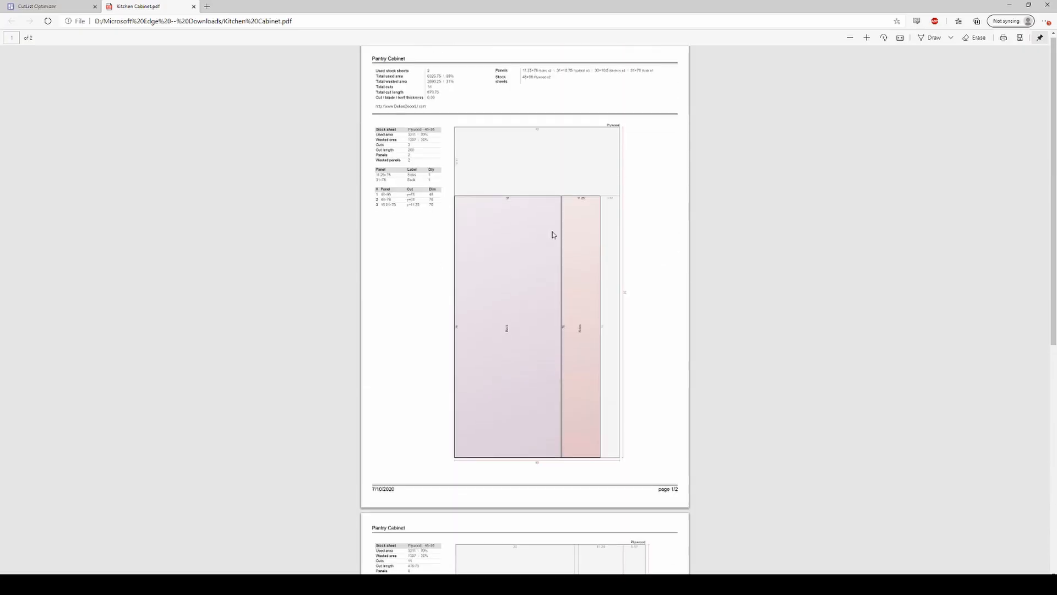
left_click(194, 7)
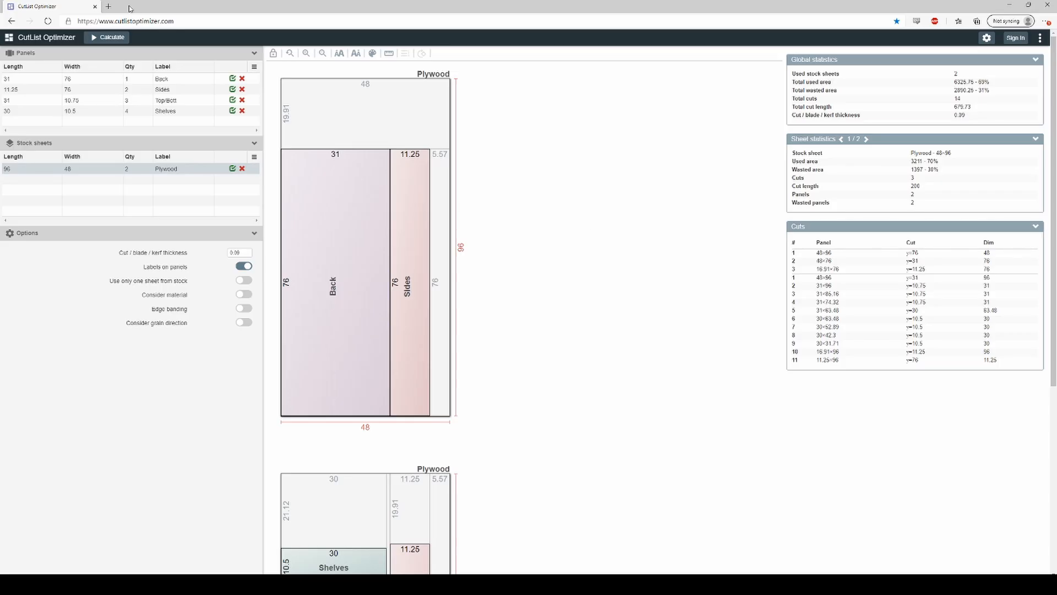
Open dukesdecorli.com in a new browser tab and browse its About Us, Project Plans, Contact and Gallery pages
left_click(110, 7)
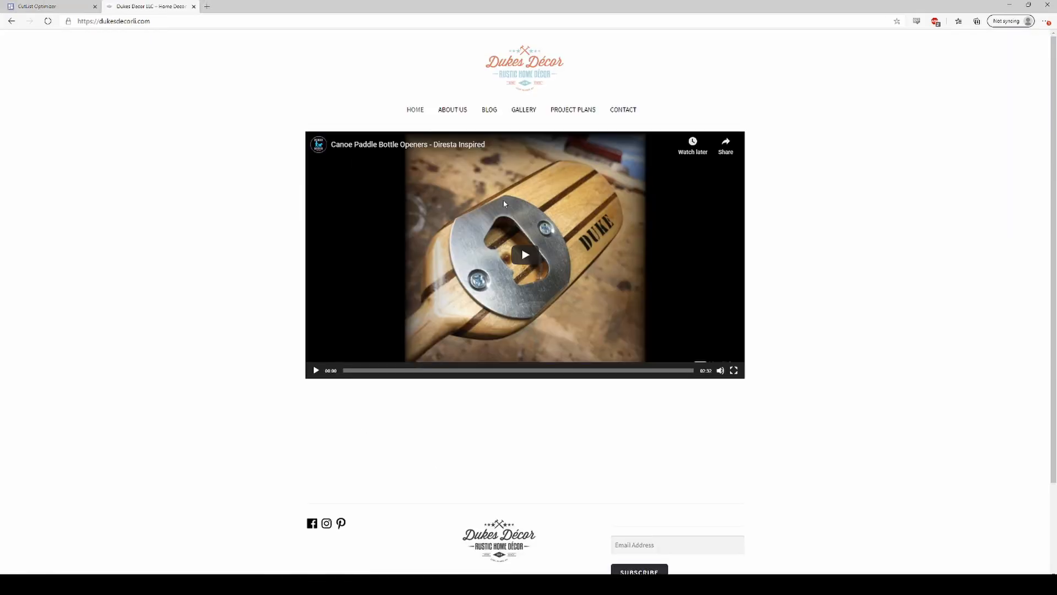
left_click(454, 111)
left_click(592, 112)
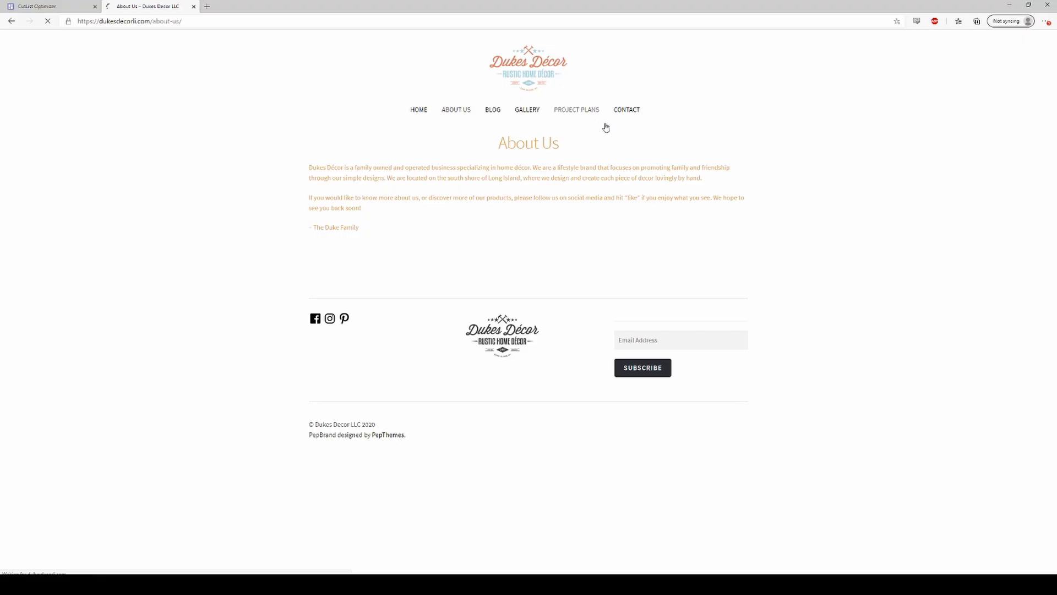
scroll(579, 269, "down", 5)
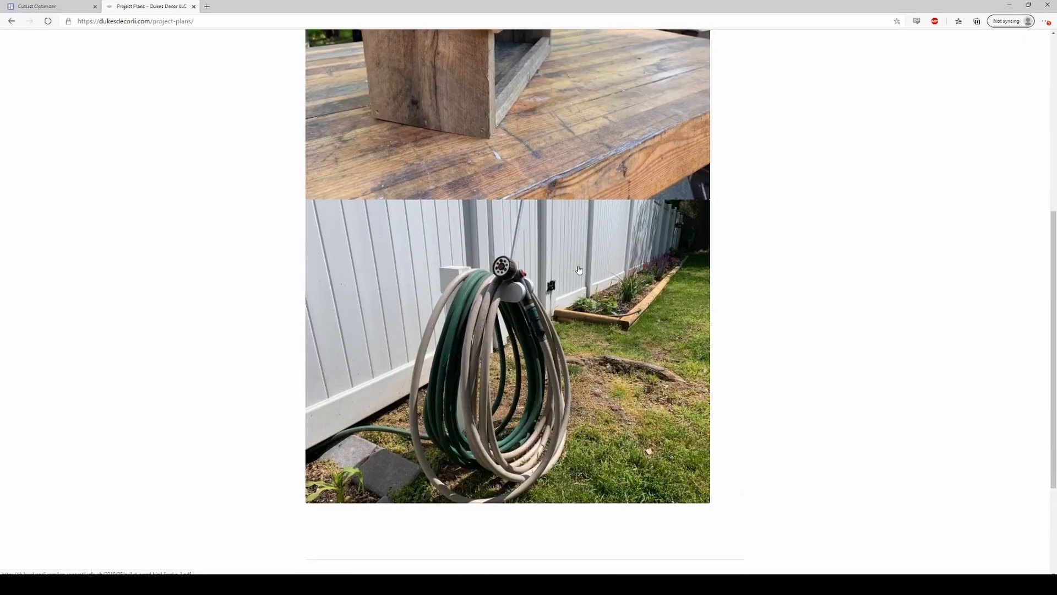
scroll(579, 269, "up", 6)
scroll(677, 151, "down", 2)
scroll(677, 151, "up", 2)
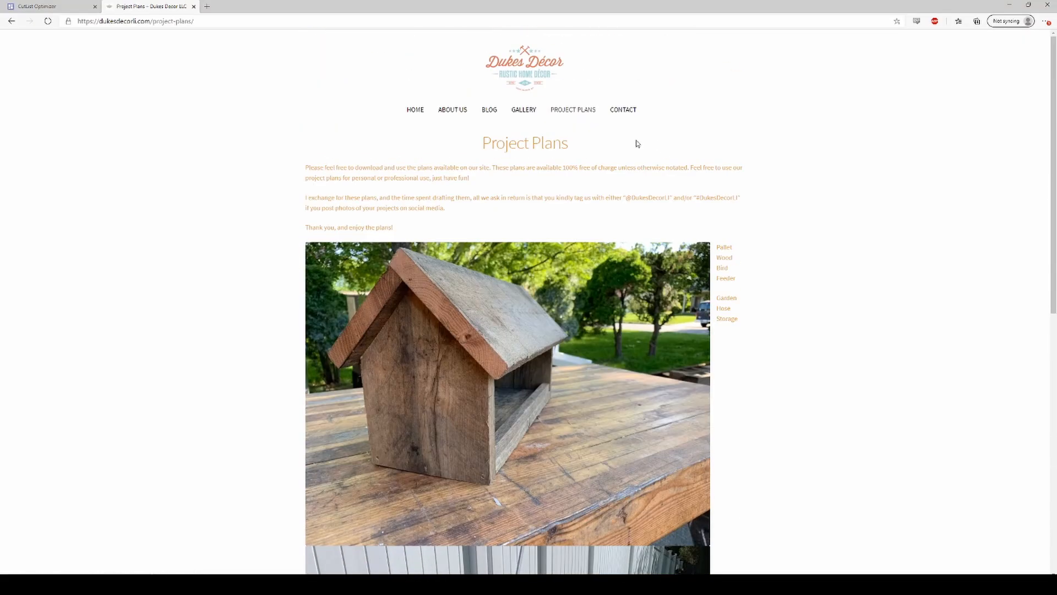
left_click(619, 110)
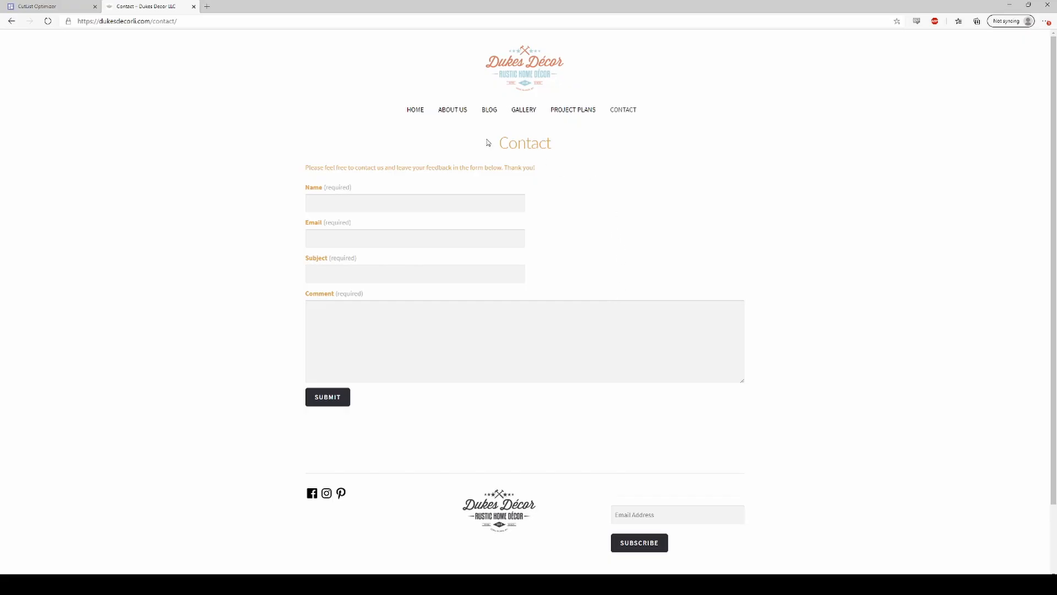
left_click(521, 112)
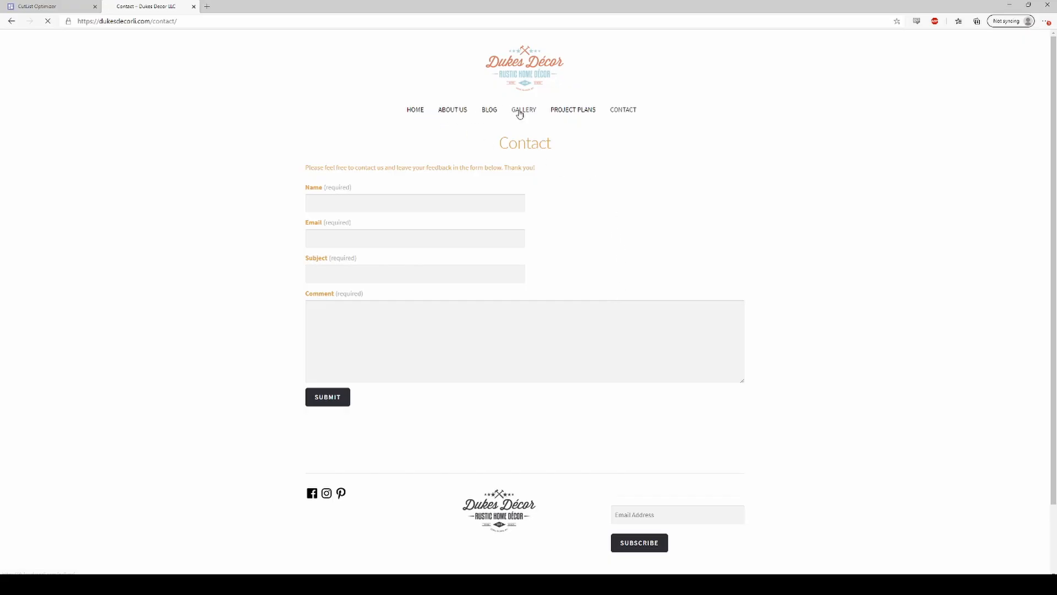